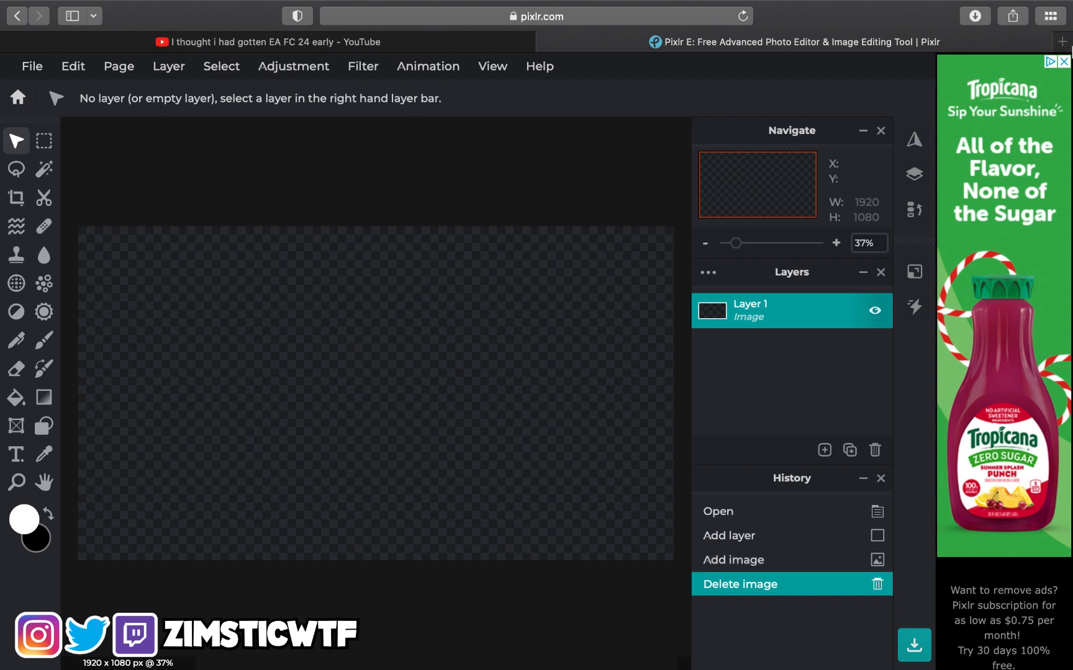
Search the web in a new browser tab for "twitch twiiter instagram png" and open the results for the corrected spelling.
{"action": "left_click", "coordinate": [1061, 42]}
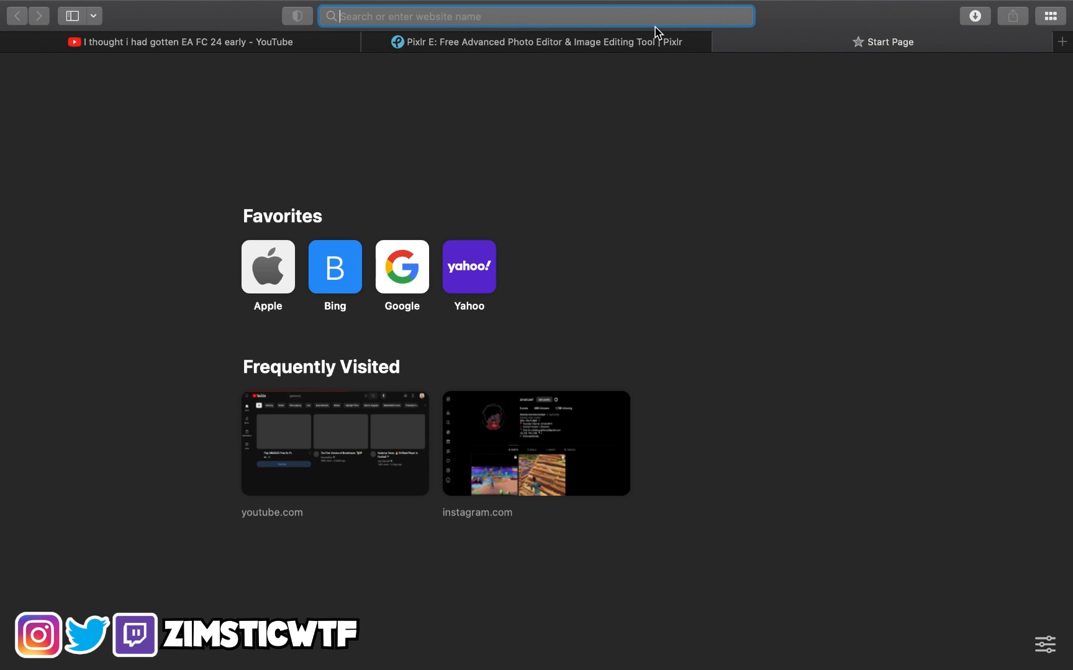
{"action": "type", "text": "twi"}
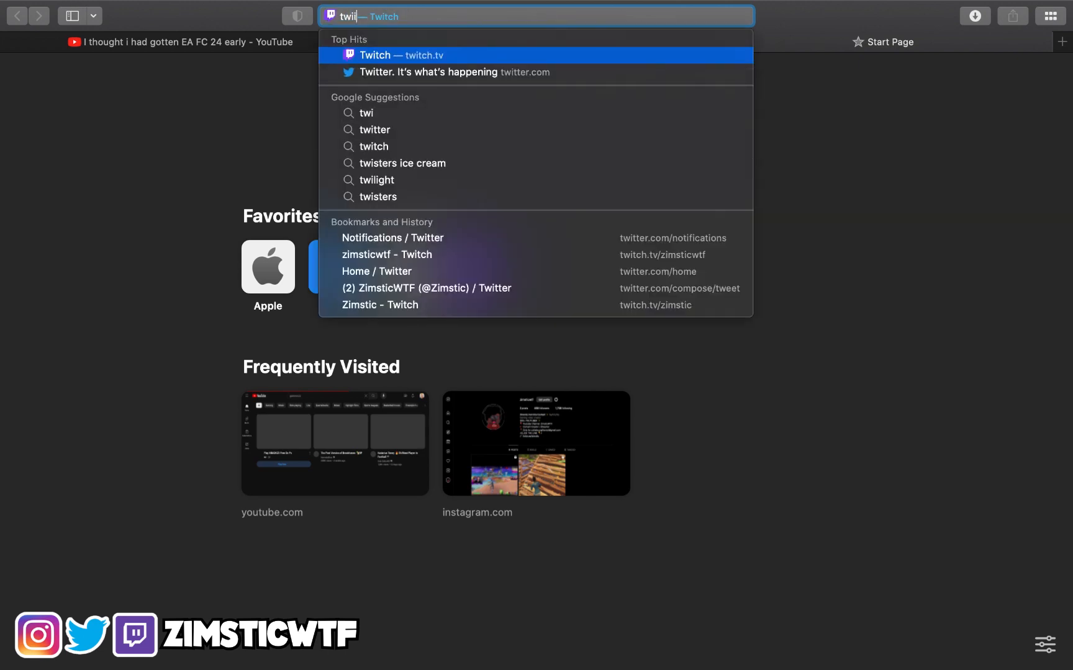
{"action": "type", "text": "iter"}
{"action": "key", "text": "BackSpace"}
{"action": "key", "text": "BackSpace"}
{"action": "key", "text": "BackSpace"}
{"action": "key", "text": "BackSpace"}
{"action": "key", "text": "BackSpace"}
{"action": "key", "text": "BackSpace"}
{"action": "key", "text": "BackSpace"}
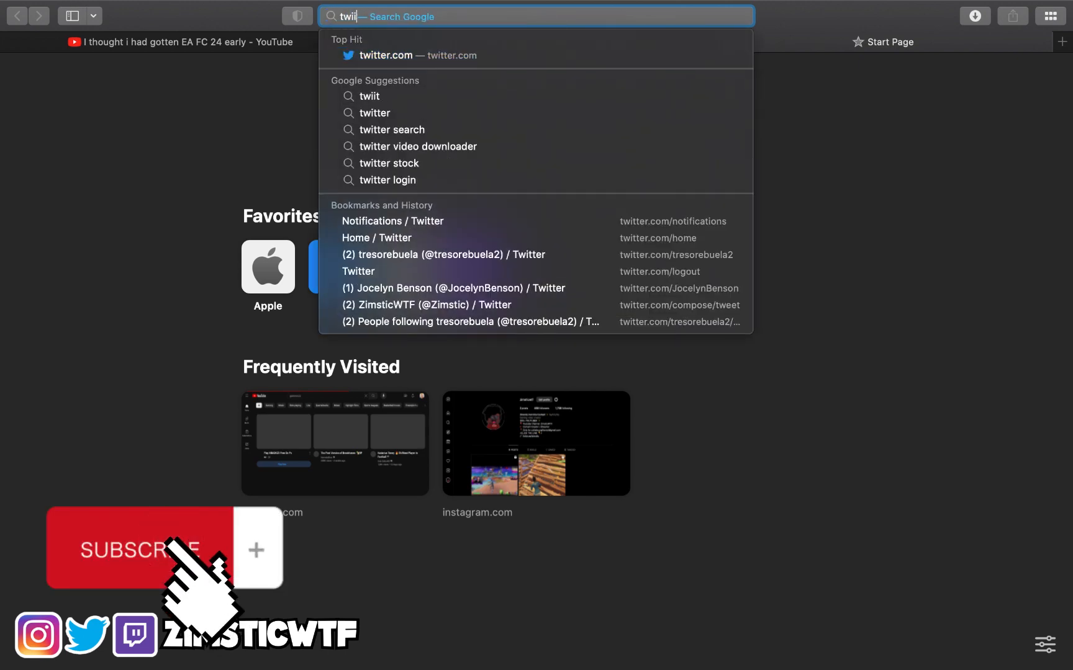
{"action": "type", "text": "twitch t"}
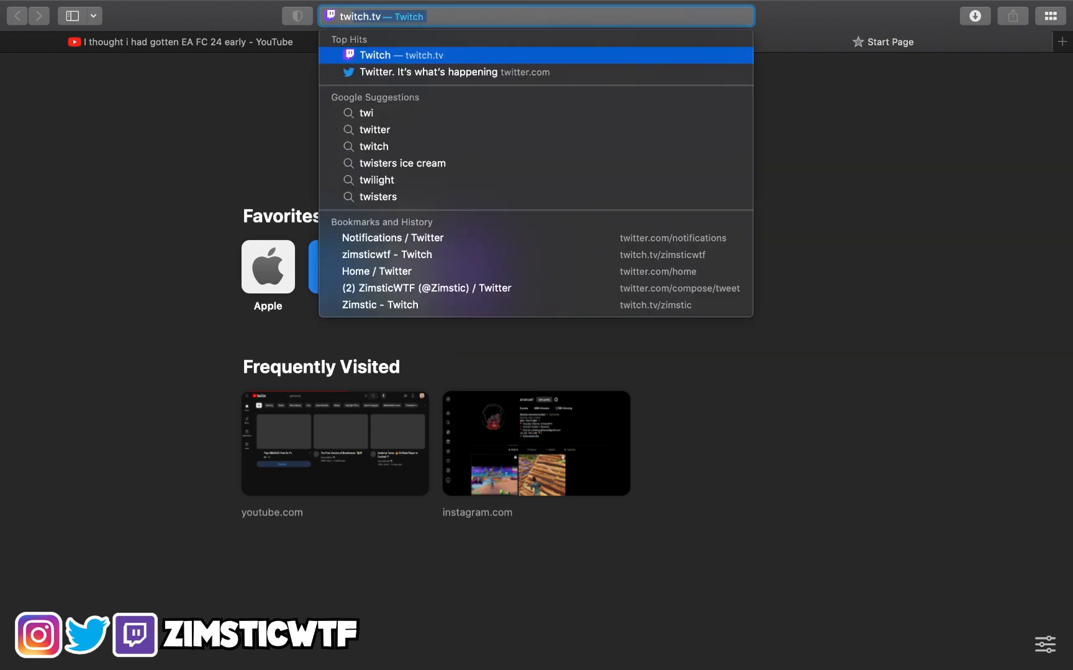
{"action": "type", "text": "wiiter in"}
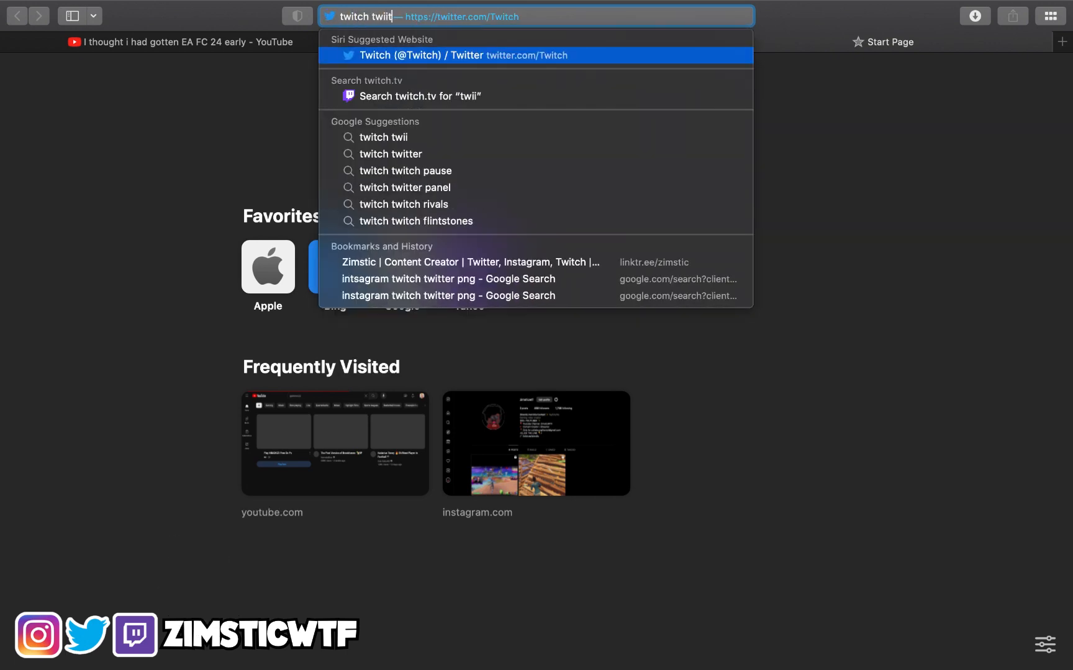
{"action": "type", "text": "stagr"}
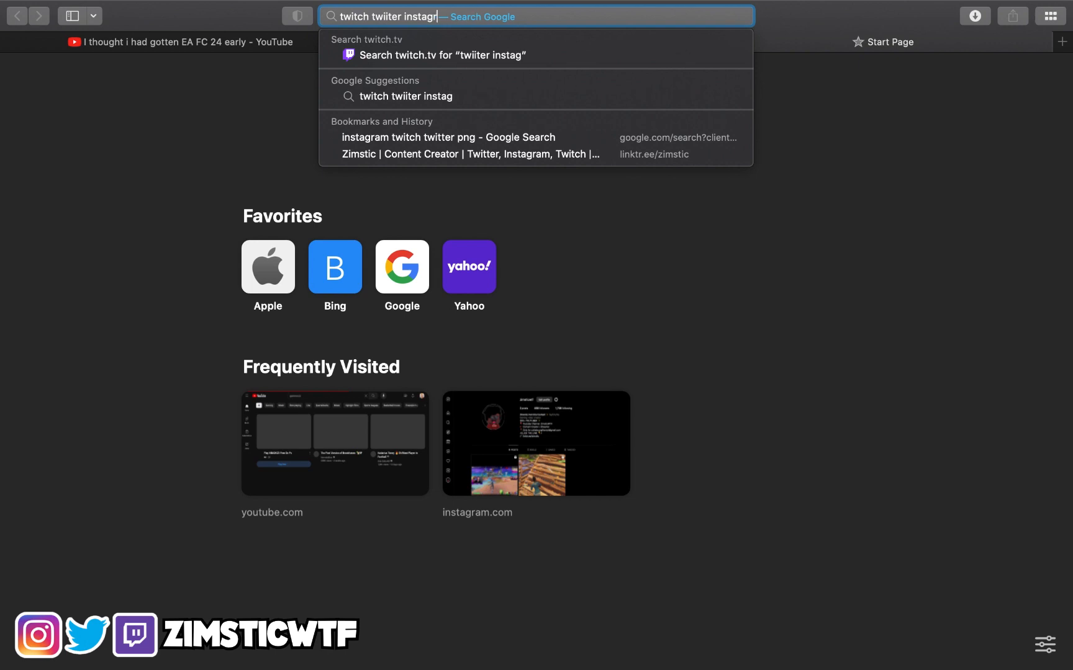
{"action": "type", "text": "am png"}
{"action": "key", "text": "Return"}
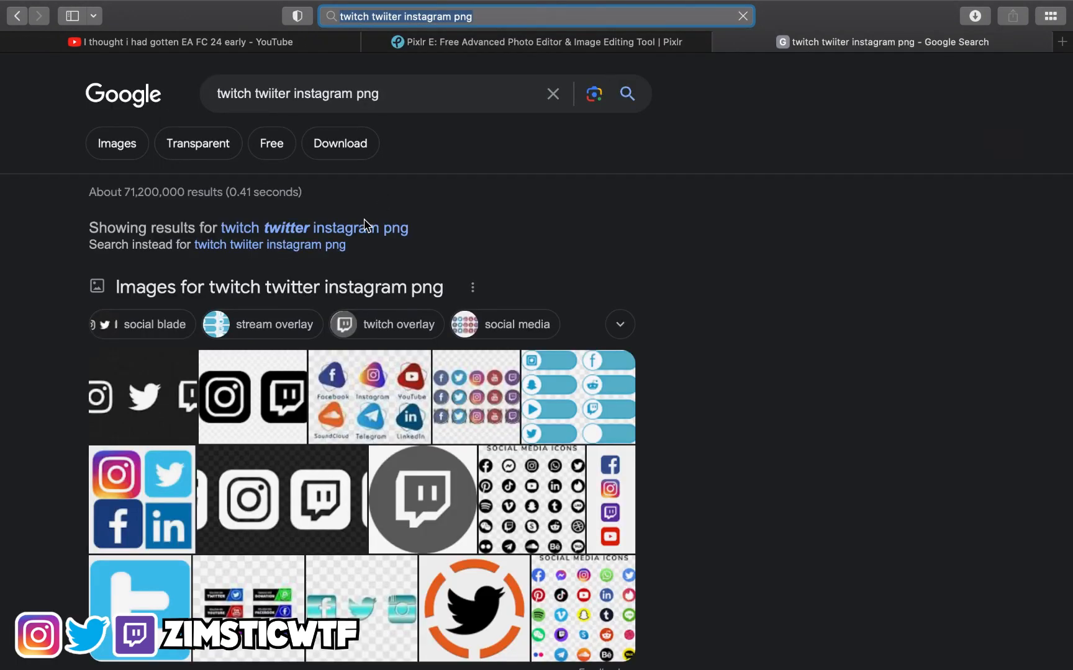
{"action": "left_click", "coordinate": [366, 226]}
Preview the Social Blade icons image and the white and black CityPNG square icon sets among the search results.
{"action": "left_click", "coordinate": [126, 339]}
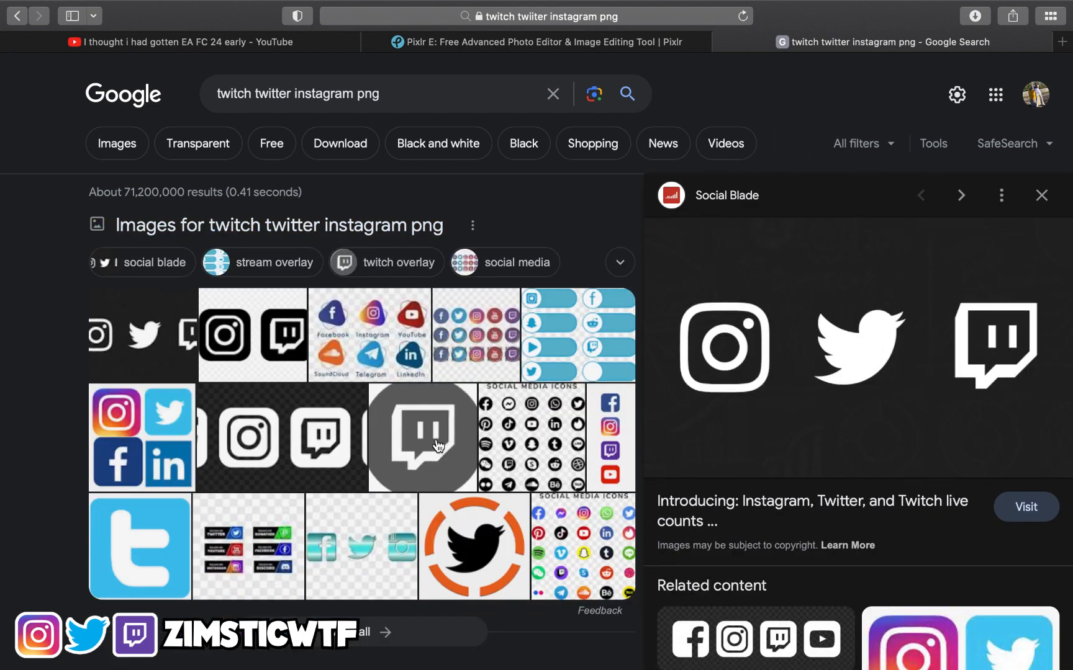
{"action": "left_click", "coordinate": [287, 439]}
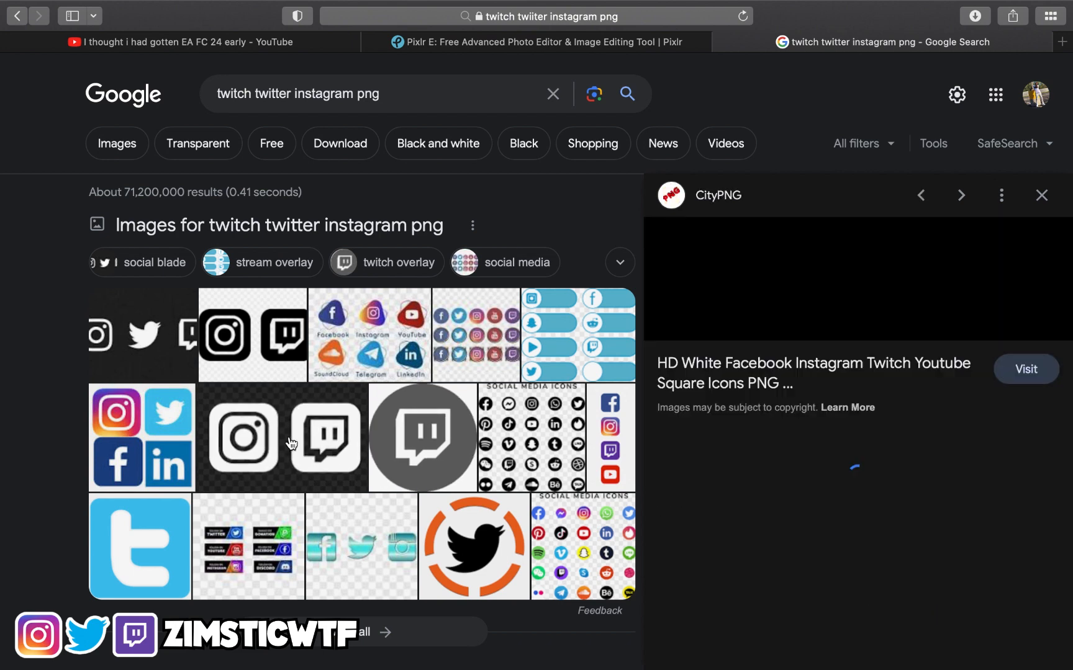
{"action": "left_click", "coordinate": [273, 366]}
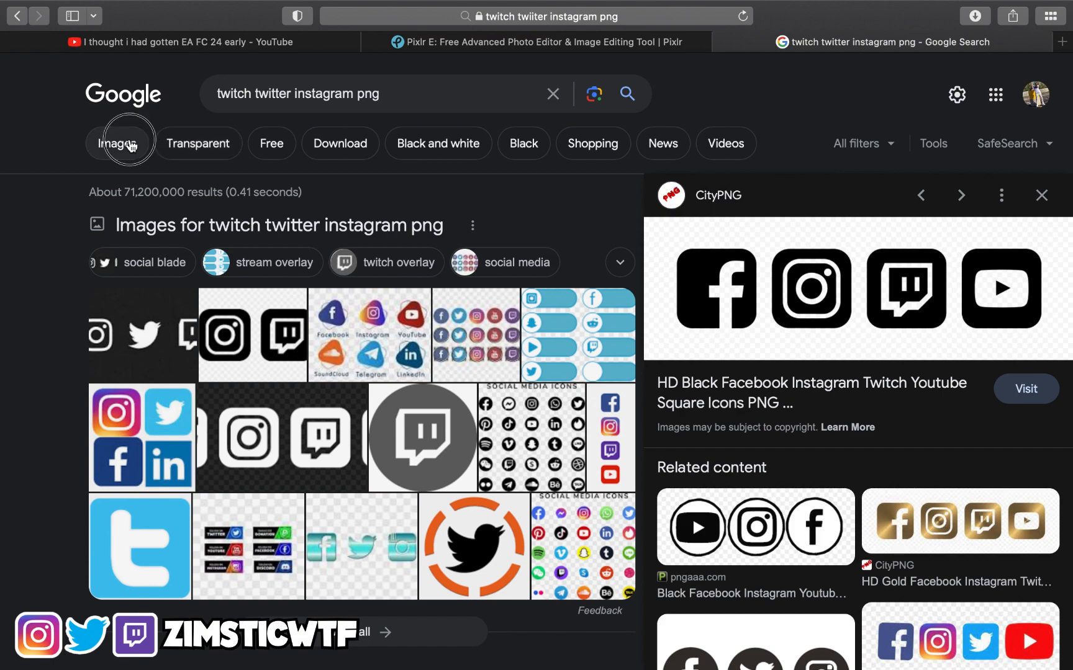
Browse the image results and save the Picsart image with the Instagram, Twitter and Twitch icons to Downloads.
{"action": "left_click", "coordinate": [116, 142]}
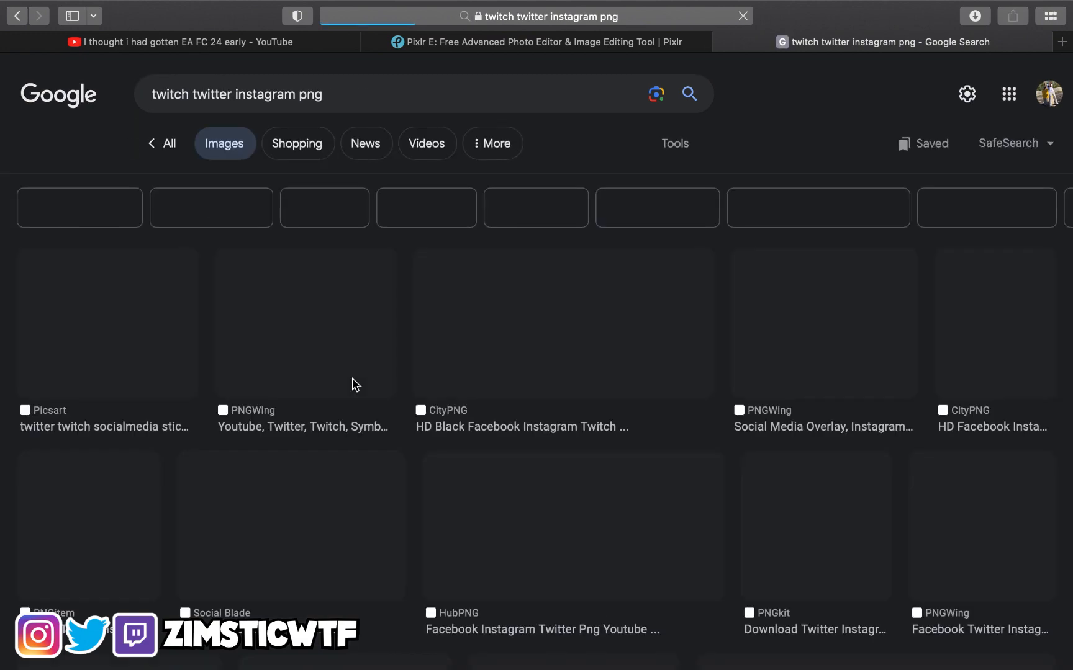
{"action": "scroll", "coordinate": [506, 445], "scroll_direction": "down", "scroll_amount": 7}
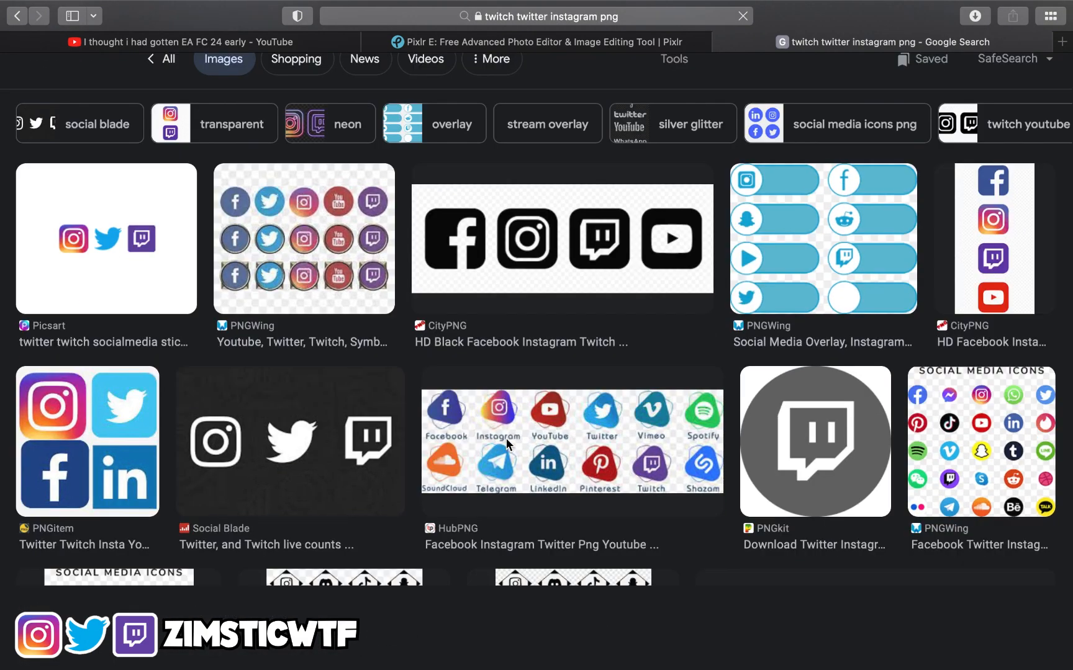
{"action": "scroll", "coordinate": [506, 445], "scroll_direction": "down", "scroll_amount": 10}
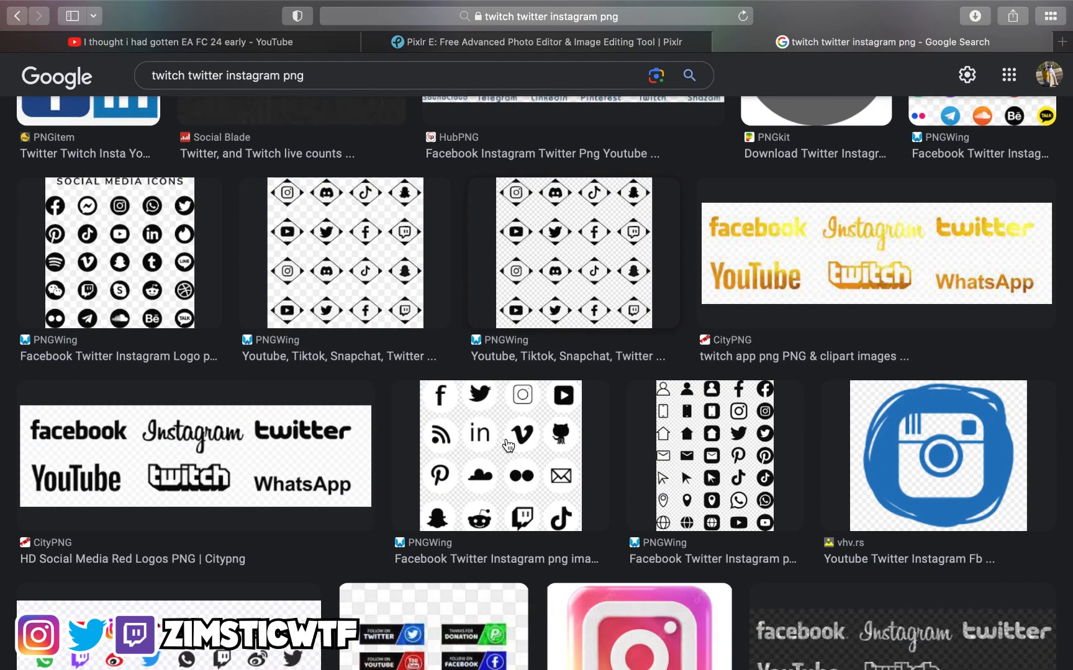
{"action": "scroll", "coordinate": [508, 445], "scroll_direction": "down", "scroll_amount": 8}
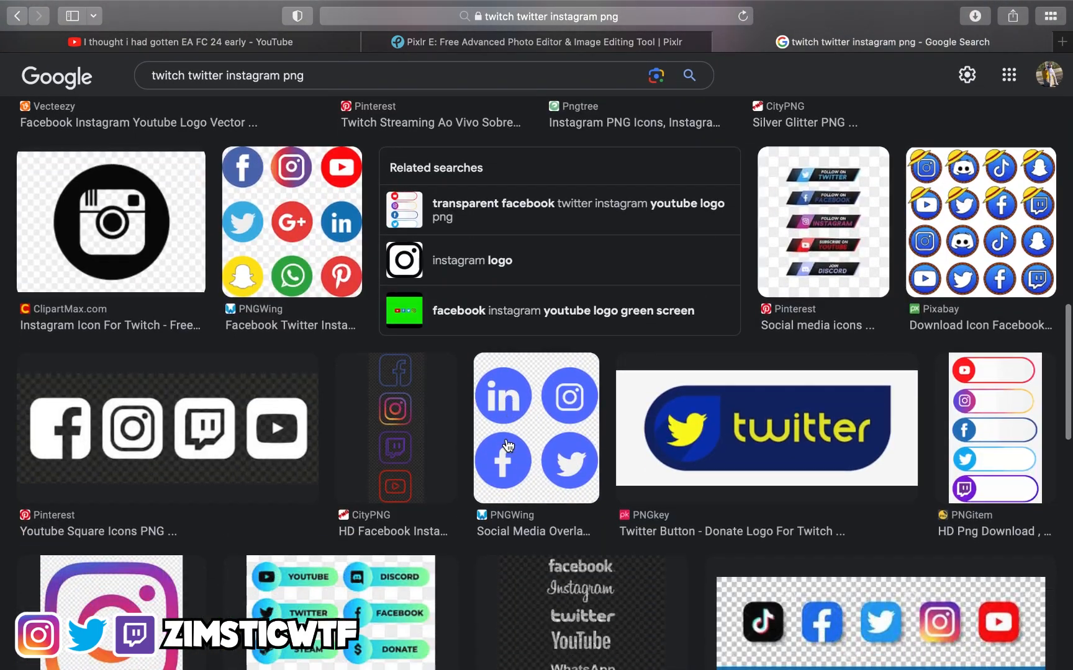
{"action": "scroll", "coordinate": [507, 444], "scroll_direction": "down", "scroll_amount": 7}
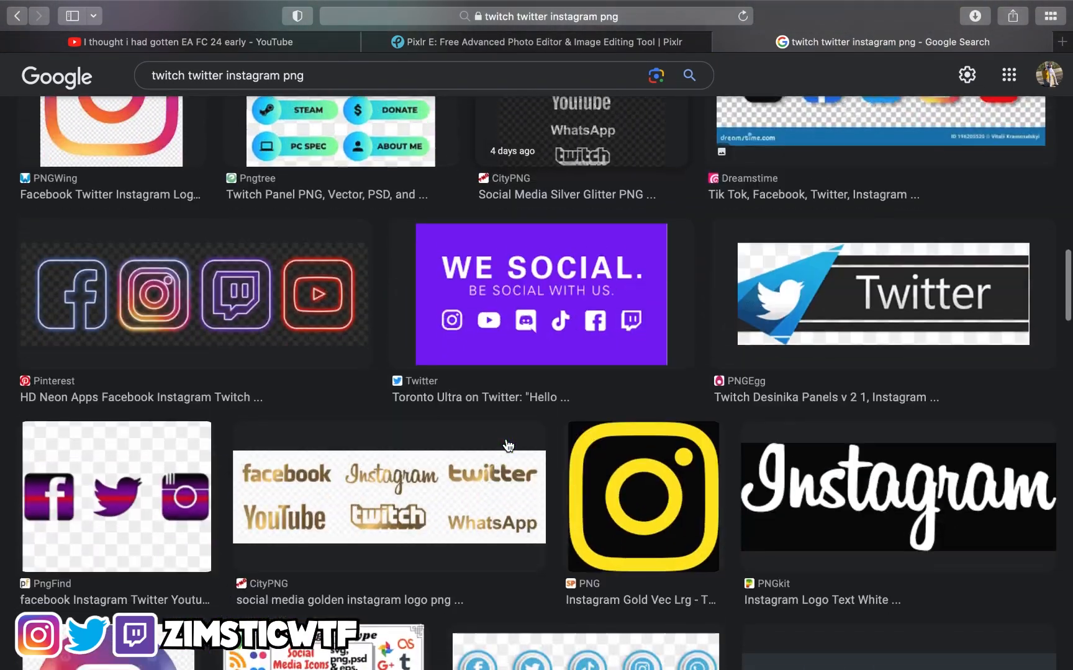
{"action": "scroll", "coordinate": [508, 429], "scroll_direction": "down", "scroll_amount": 8}
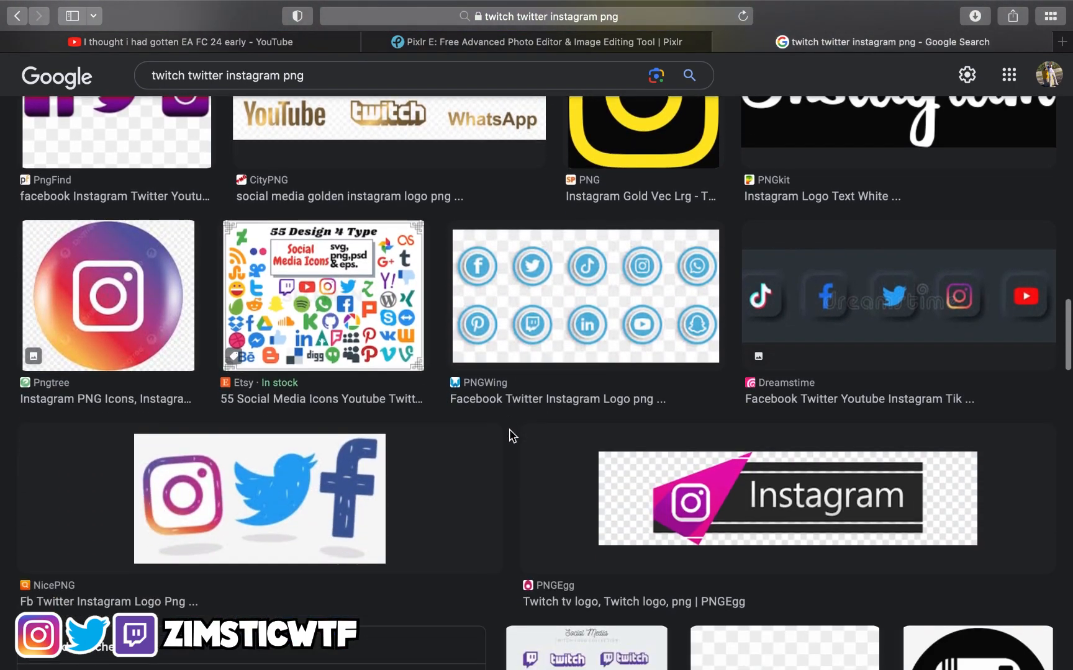
{"action": "scroll", "coordinate": [509, 429], "scroll_direction": "down", "scroll_amount": 14}
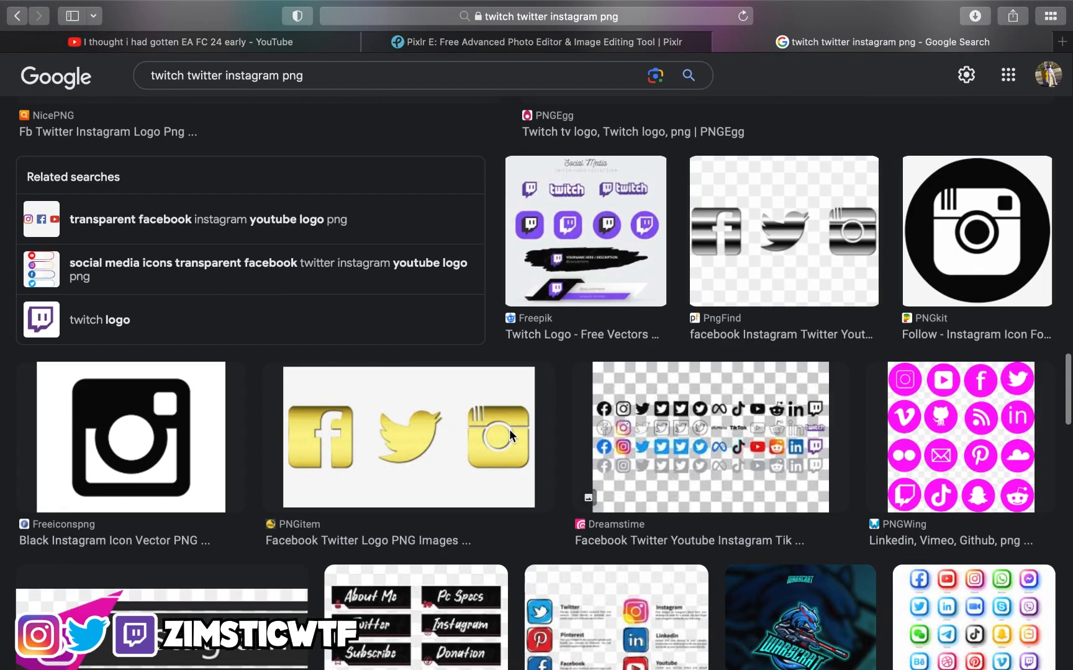
{"action": "scroll", "coordinate": [509, 429], "scroll_direction": "down", "scroll_amount": 2}
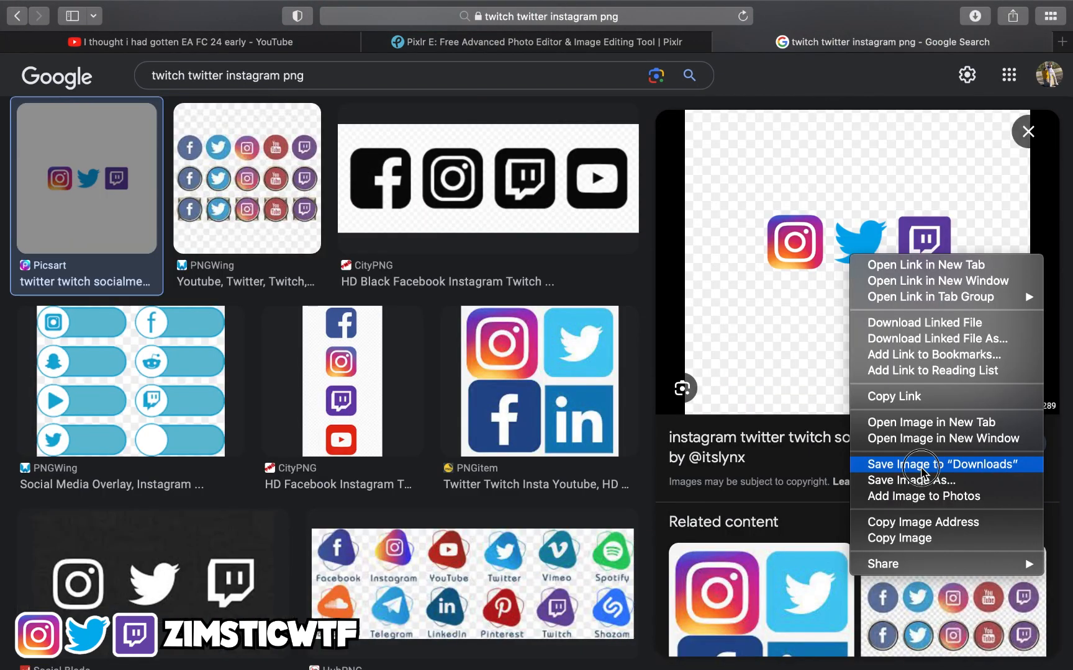
{"action": "left_click", "coordinate": [921, 465]}
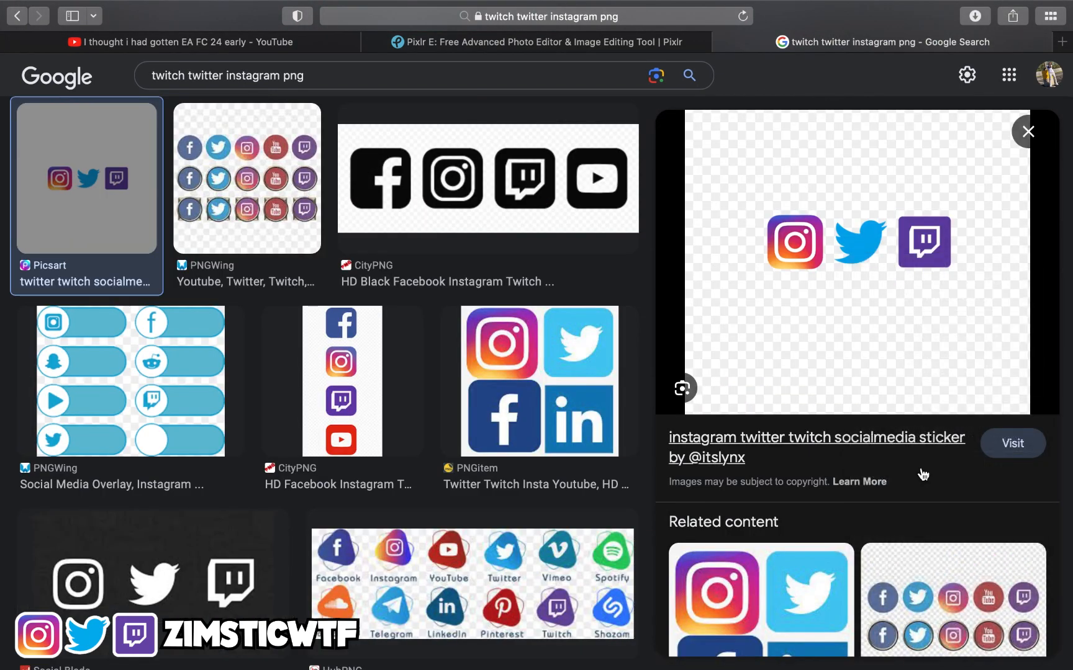
{"action": "scroll", "coordinate": [503, 131], "scroll_direction": "up", "scroll_amount": 2}
{"action": "scroll", "coordinate": [502, 129], "scroll_direction": "up", "scroll_amount": 1}
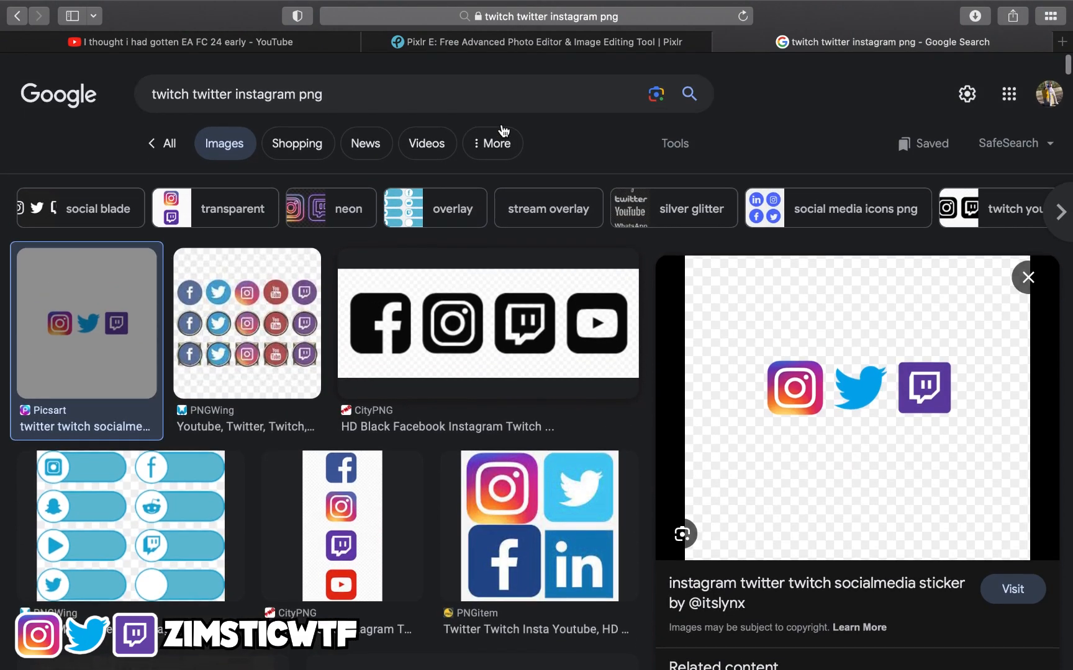
{"action": "left_click", "coordinate": [428, 44]}
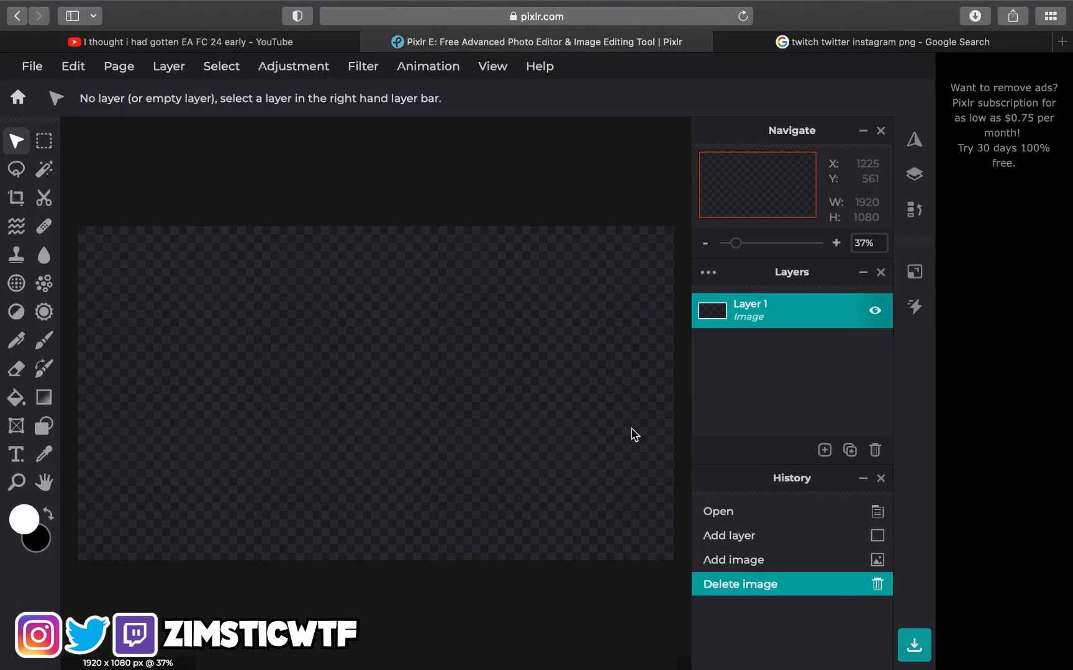
{"action": "left_click", "coordinate": [824, 456]}
{"action": "left_click", "coordinate": [801, 423]}
{"action": "left_click", "coordinate": [824, 449]}
{"action": "left_click", "coordinate": [822, 448]}
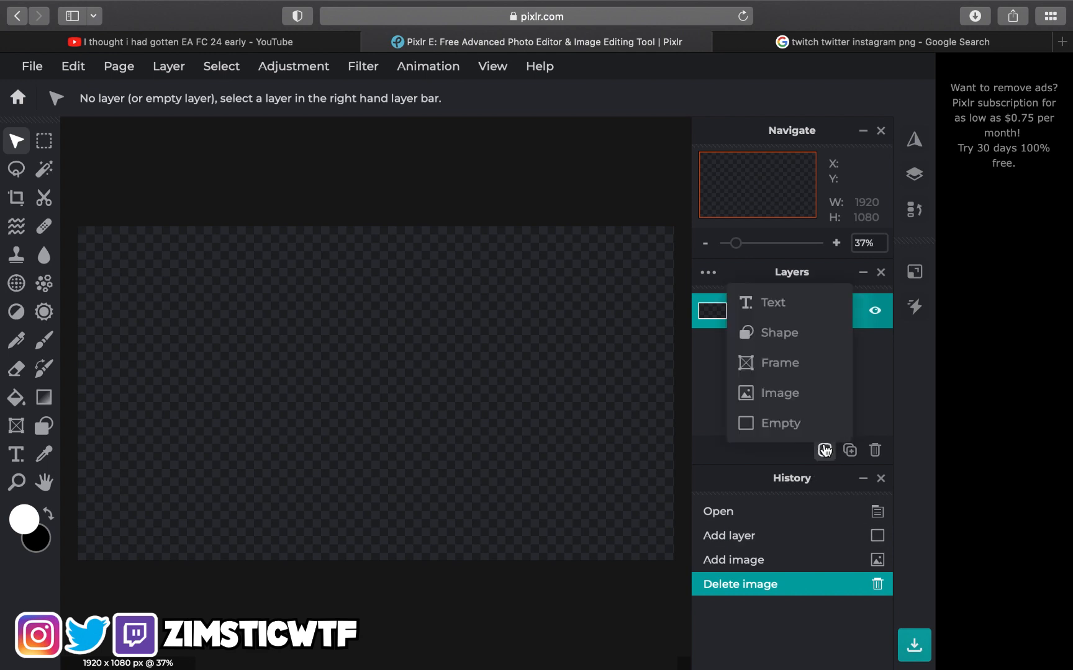
{"action": "left_click", "coordinate": [801, 396]}
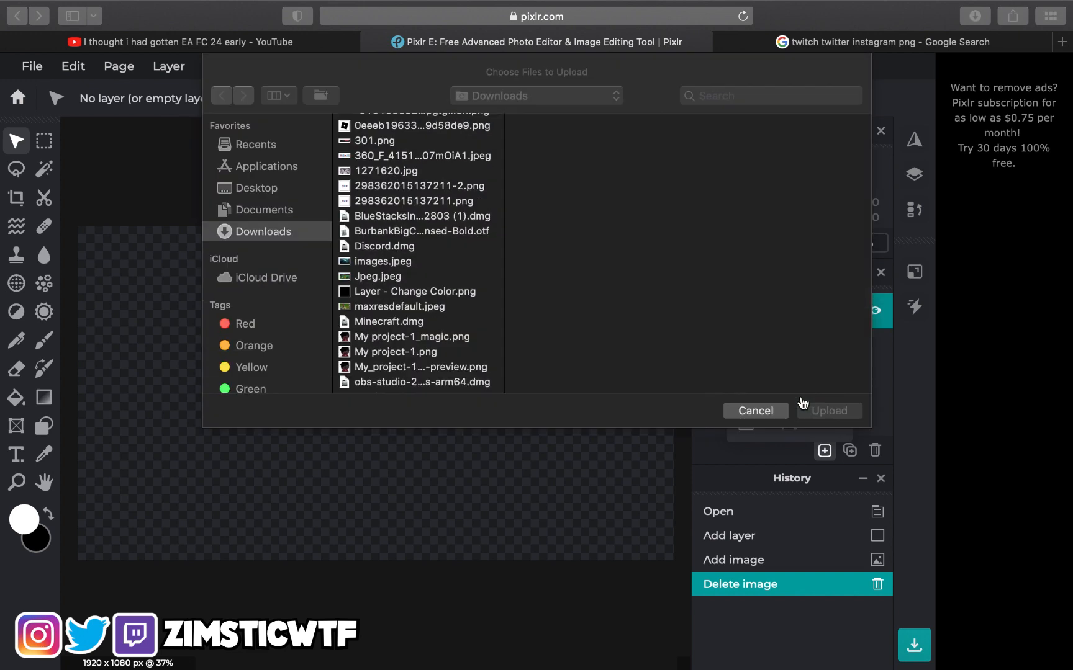
{"action": "left_click", "coordinate": [246, 147]}
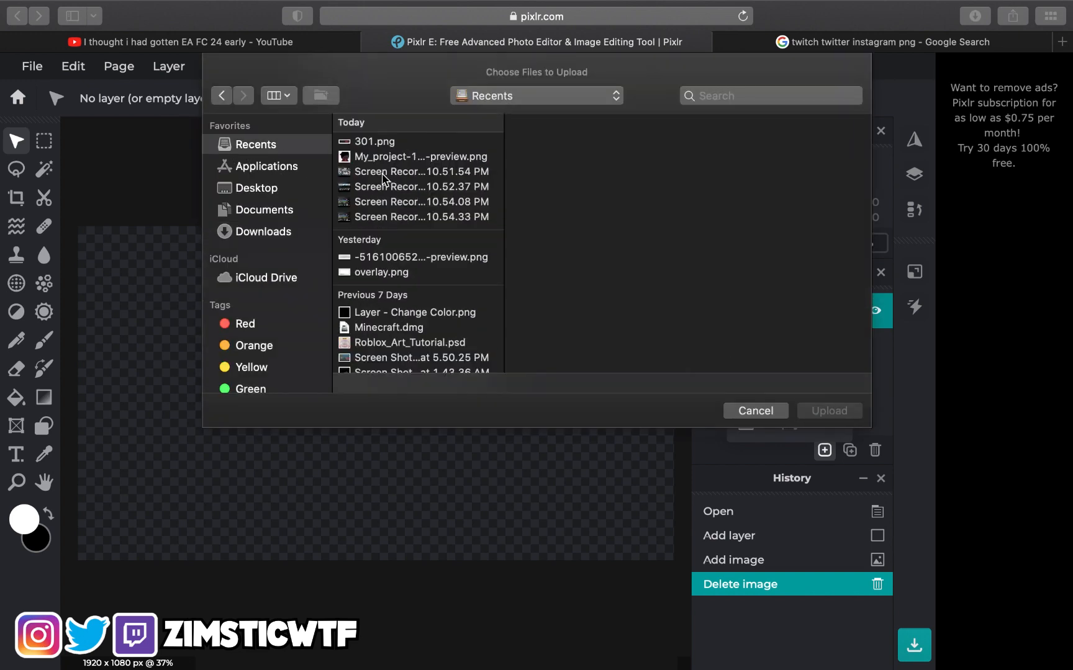
{"action": "left_click", "coordinate": [398, 144]}
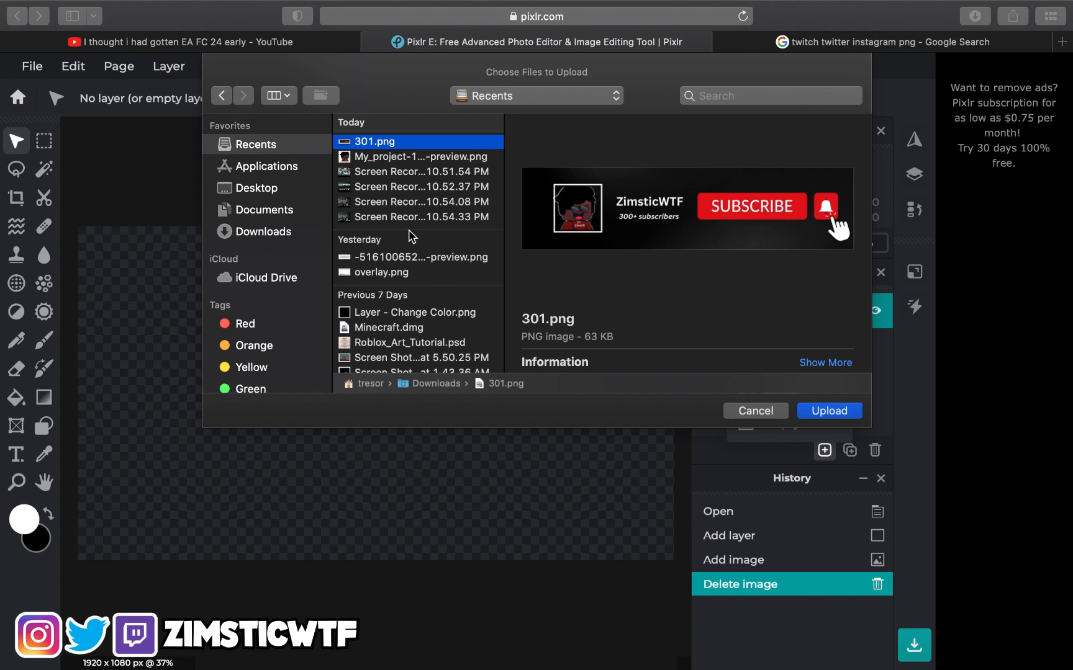
{"action": "left_click", "coordinate": [261, 167]}
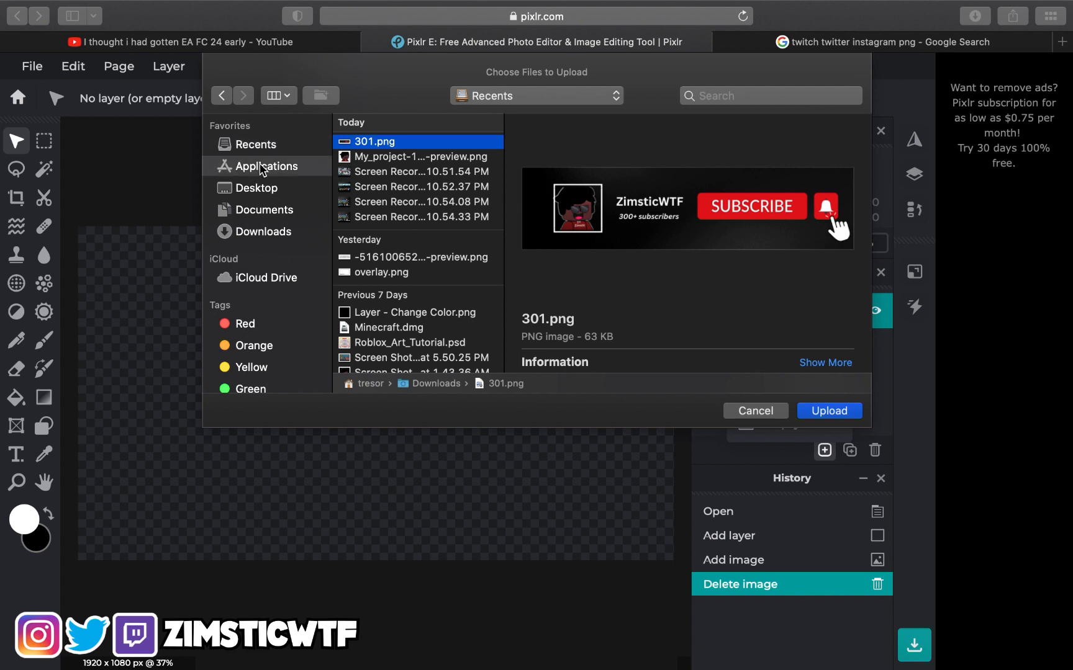
{"action": "left_click", "coordinate": [282, 191]}
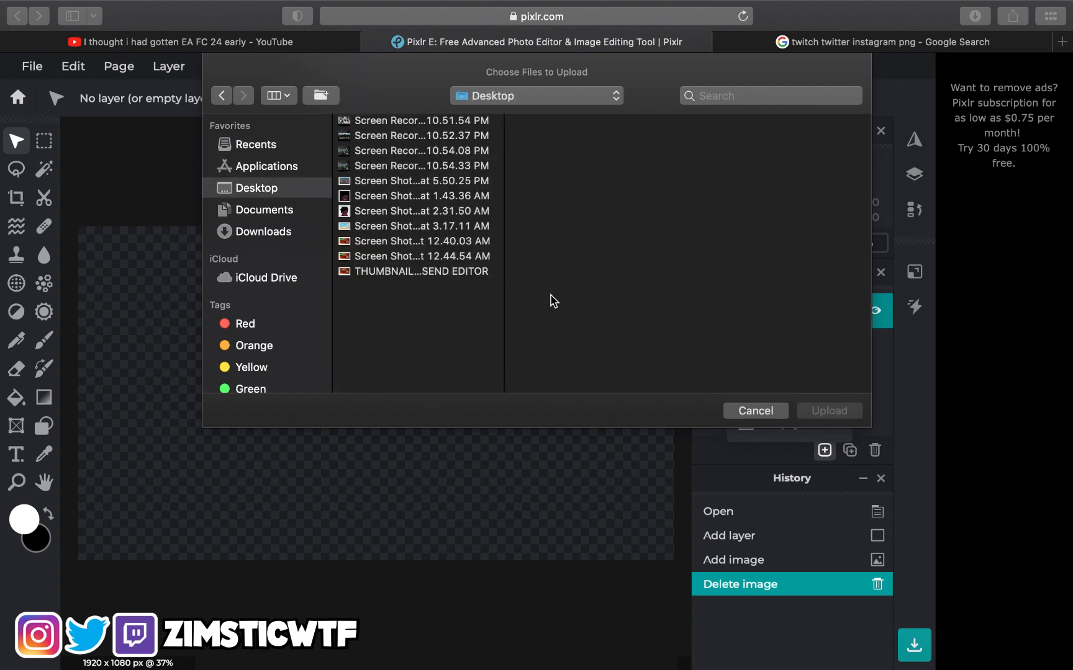
{"action": "left_click", "coordinate": [763, 411]}
Return to the image search results and save the Instagram, Twitter and Twitch icons image to the Desktop with the Work tag.
{"action": "left_click", "coordinate": [826, 43]}
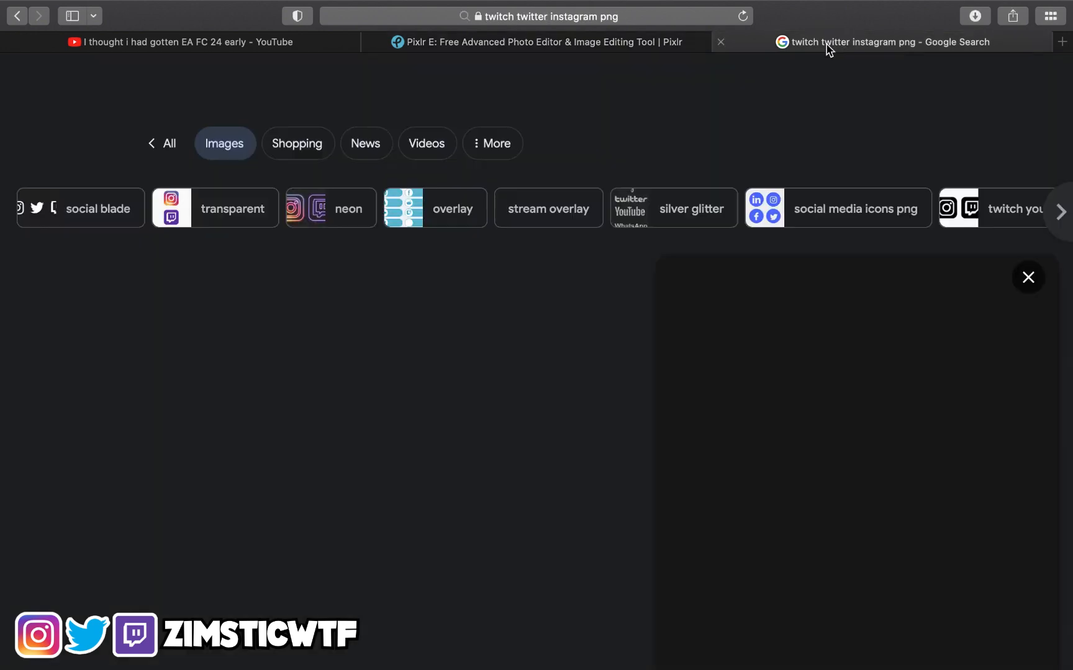
{"action": "right_click", "coordinate": [787, 399]}
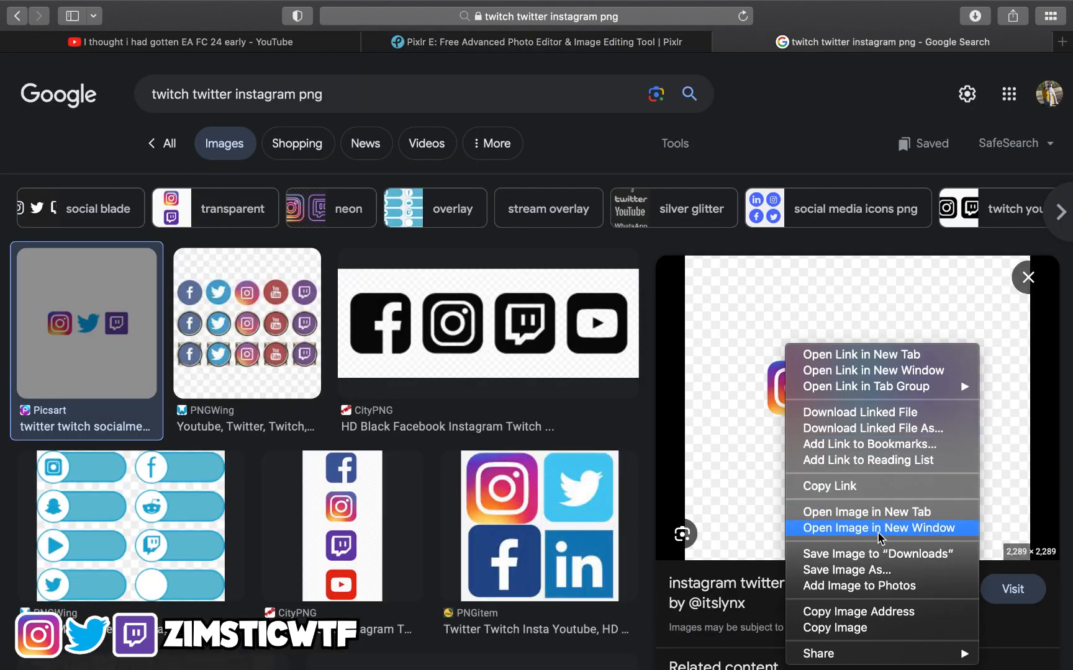
{"action": "left_click", "coordinate": [885, 570]}
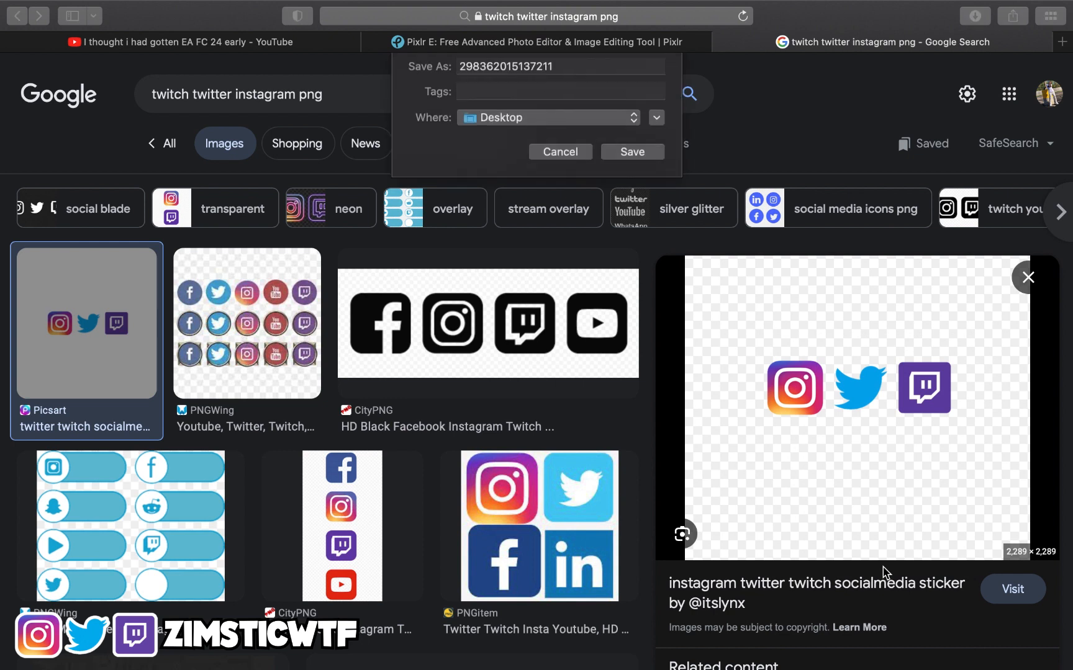
{"action": "left_click", "coordinate": [551, 100]}
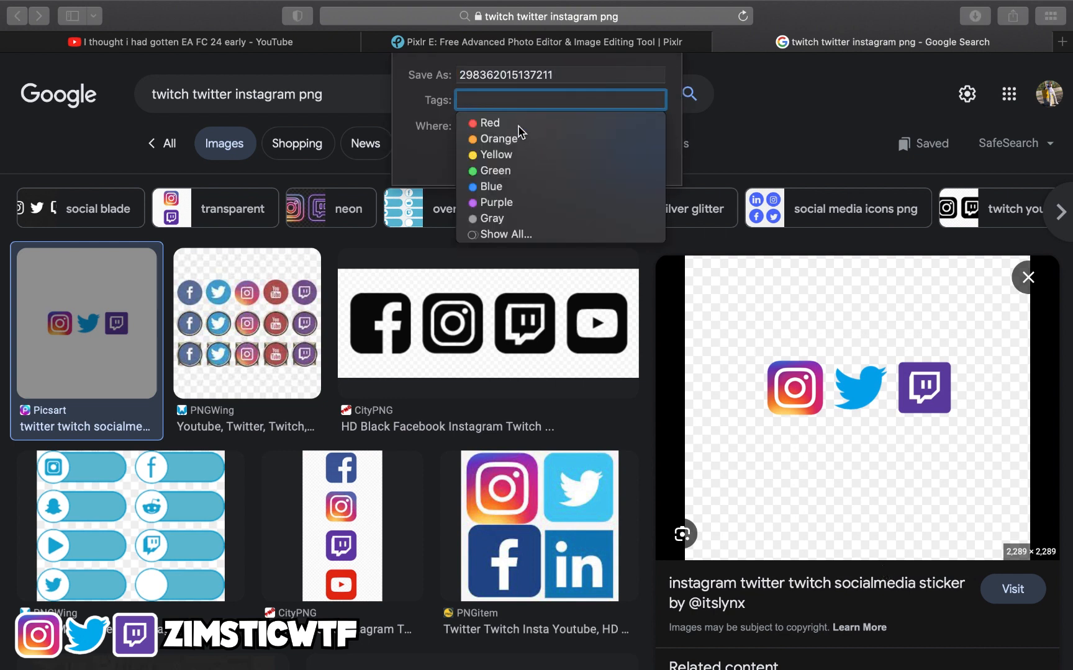
{"action": "left_click", "coordinate": [517, 124]}
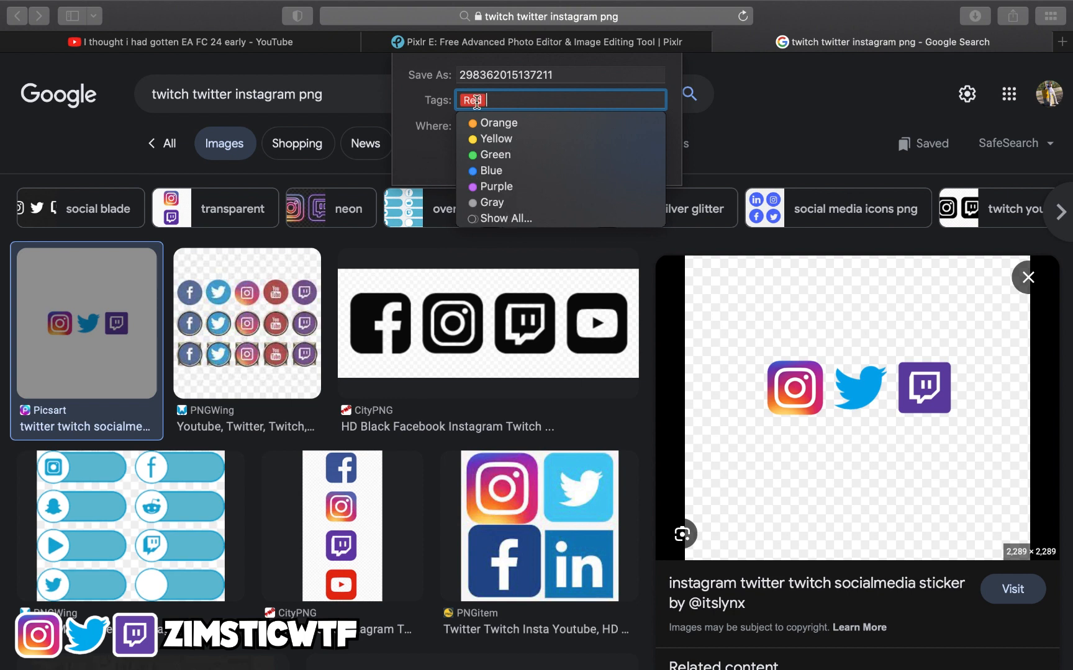
{"action": "key", "text": "BackSpace"}
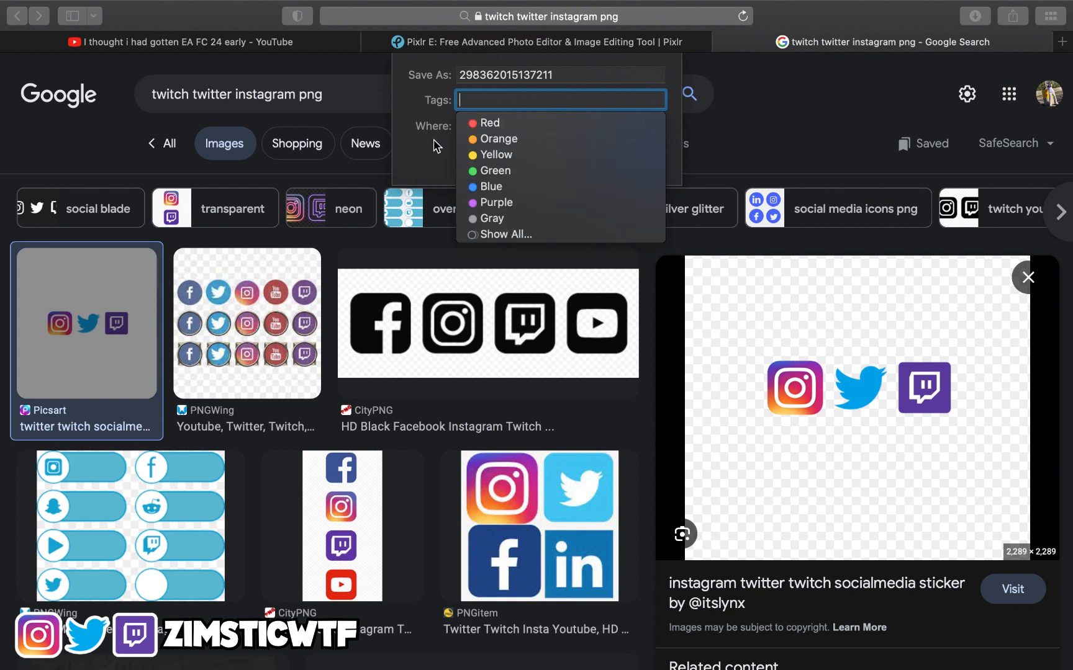
{"action": "left_click", "coordinate": [514, 234]}
{"action": "left_click", "coordinate": [518, 266]}
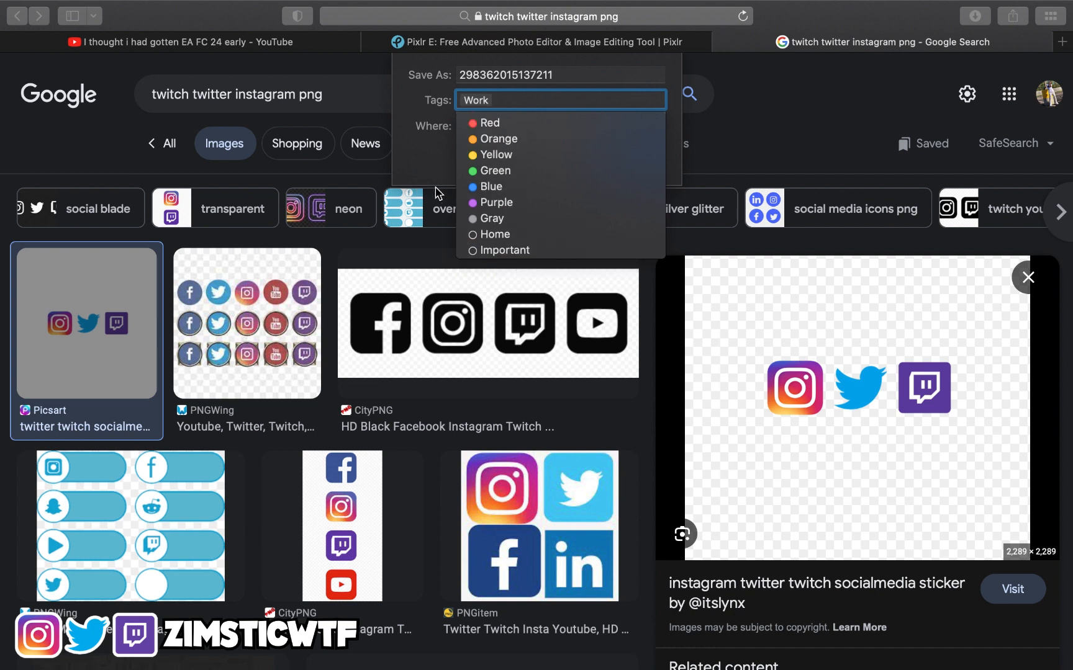
{"action": "key", "text": "Return"}
{"action": "key", "text": "Return"}
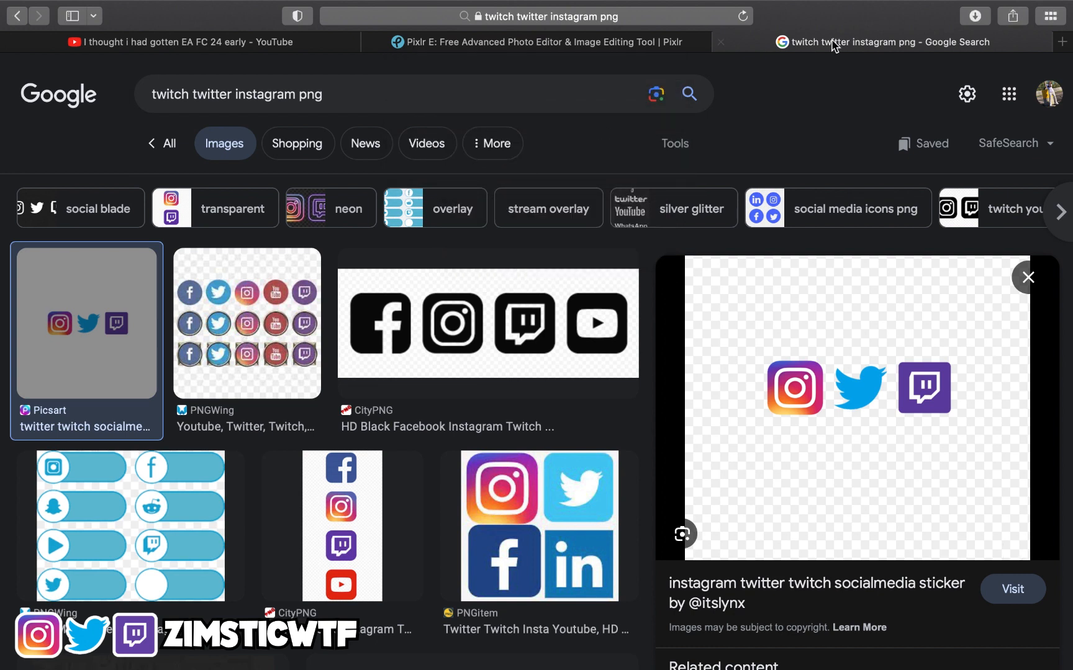
Switch to Pixlr E and add the Work-tagged 298362015137211.png as a new image layer.
{"action": "right_click", "coordinate": [906, 411]}
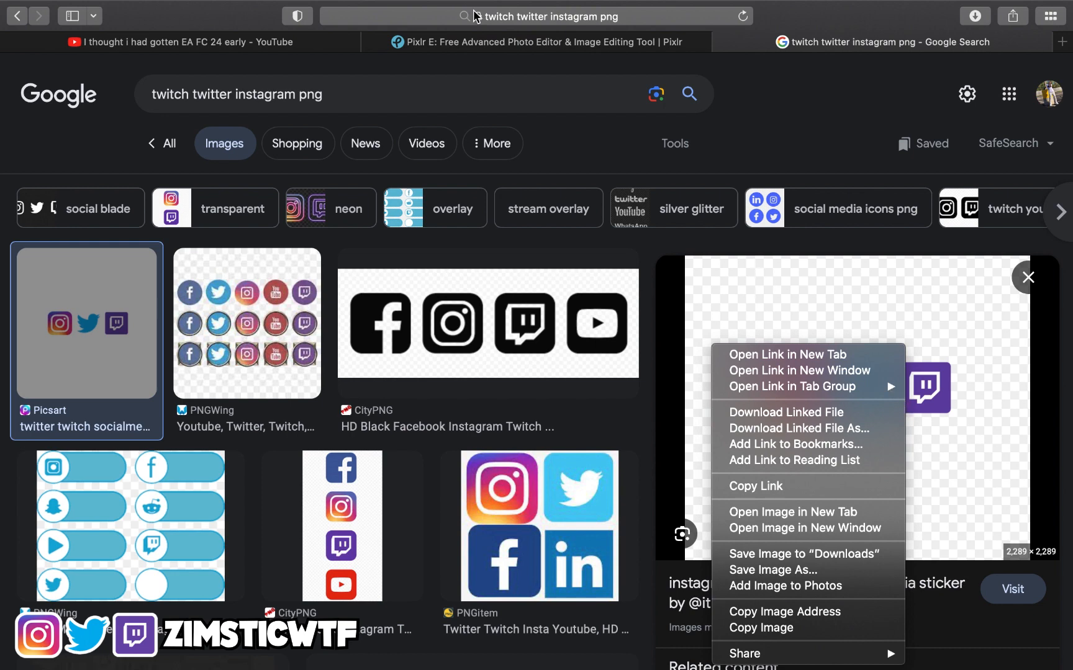
{"action": "left_click", "coordinate": [426, 44]}
{"action": "left_click", "coordinate": [438, 42]}
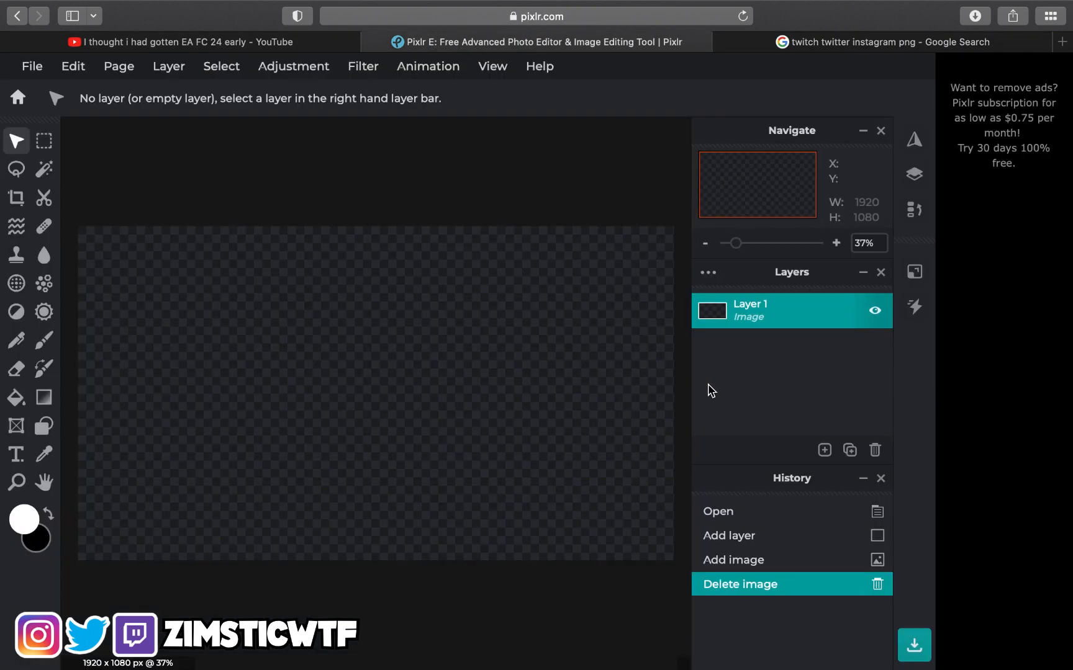
{"action": "left_click", "coordinate": [824, 448]}
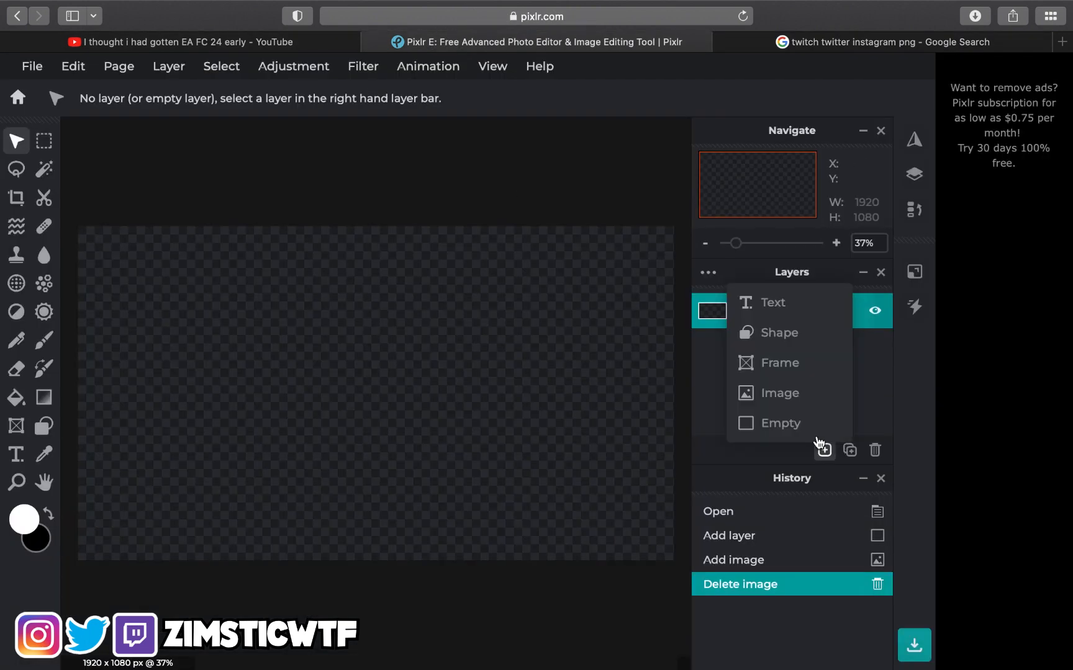
{"action": "left_click", "coordinate": [792, 400]}
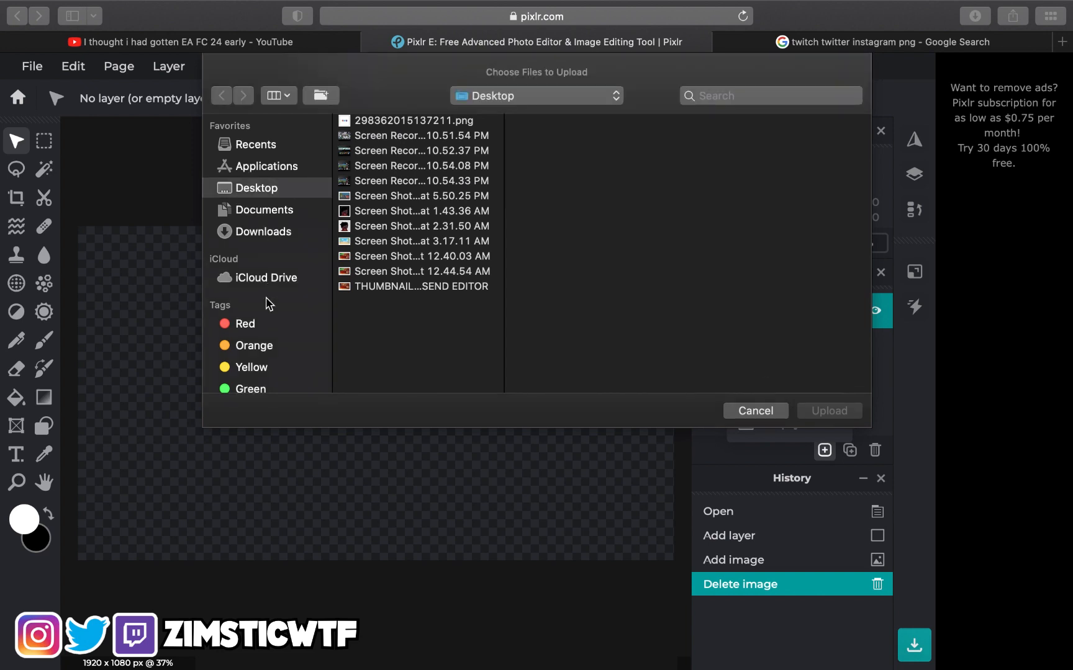
{"action": "scroll", "coordinate": [267, 330], "scroll_direction": "down", "scroll_amount": 5}
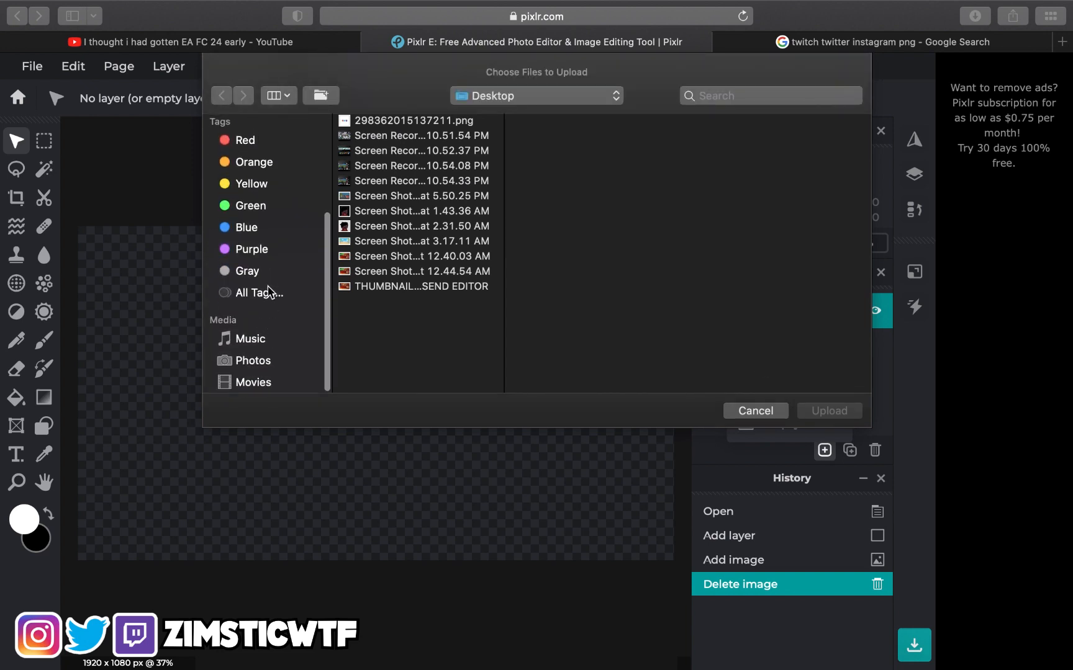
{"action": "left_click", "coordinate": [270, 292]}
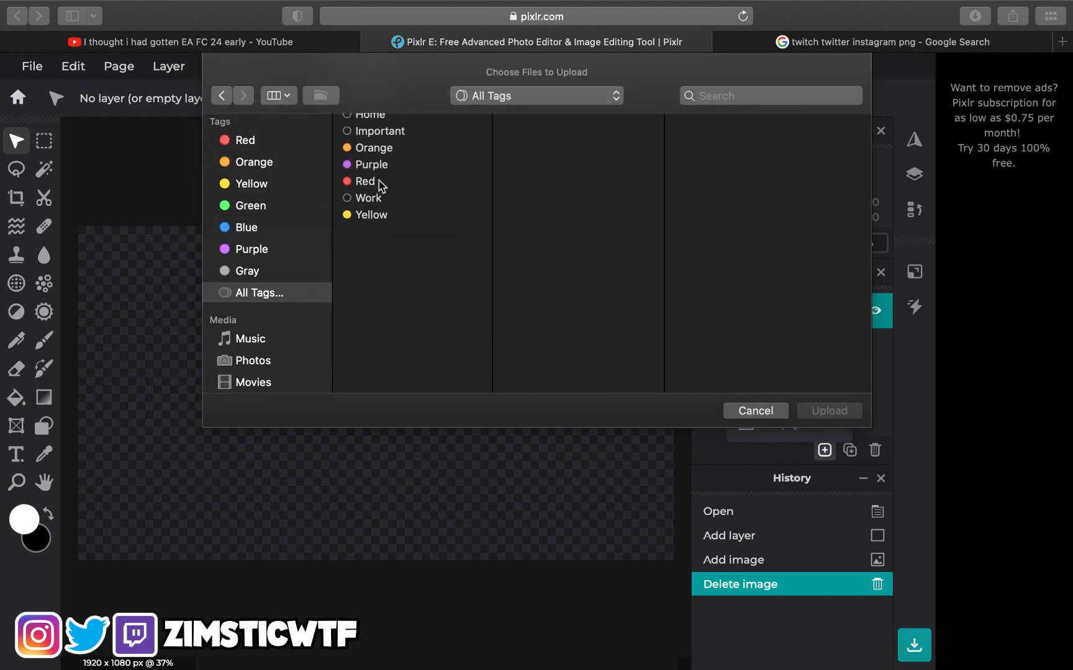
{"action": "left_click", "coordinate": [368, 198]}
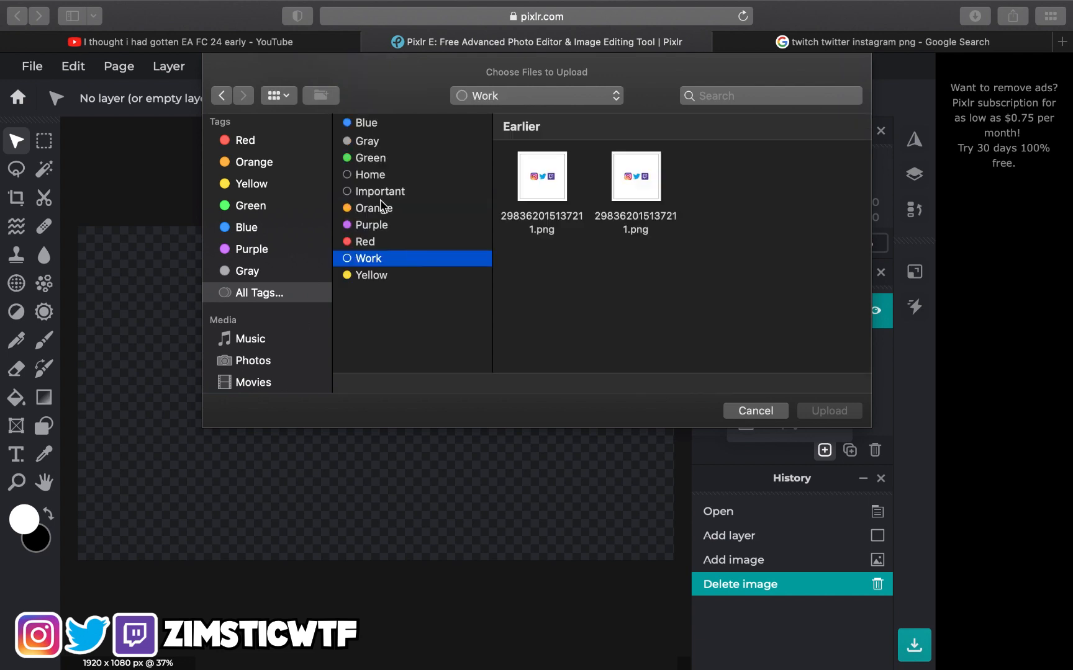
{"action": "left_click", "coordinate": [567, 189]}
{"action": "left_click", "coordinate": [810, 410]}
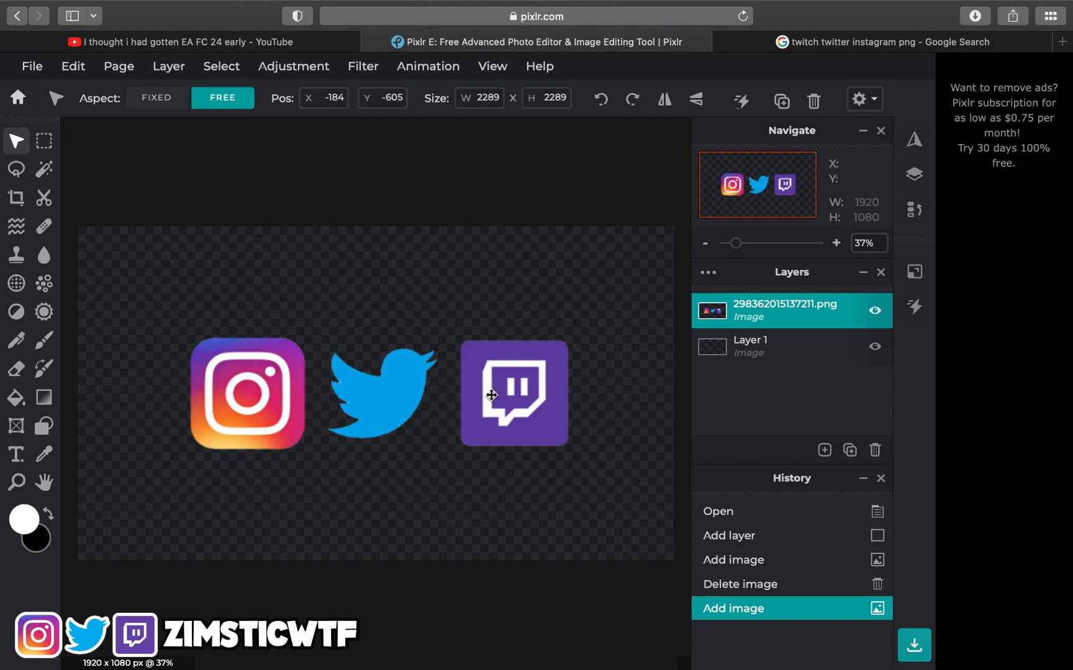
Shrink the icons image to about 504 × 498 px and place it in the canvas's lower-left corner.
{"action": "left_click_drag", "start_coordinate": [491, 396], "coordinate": [414, 509]}
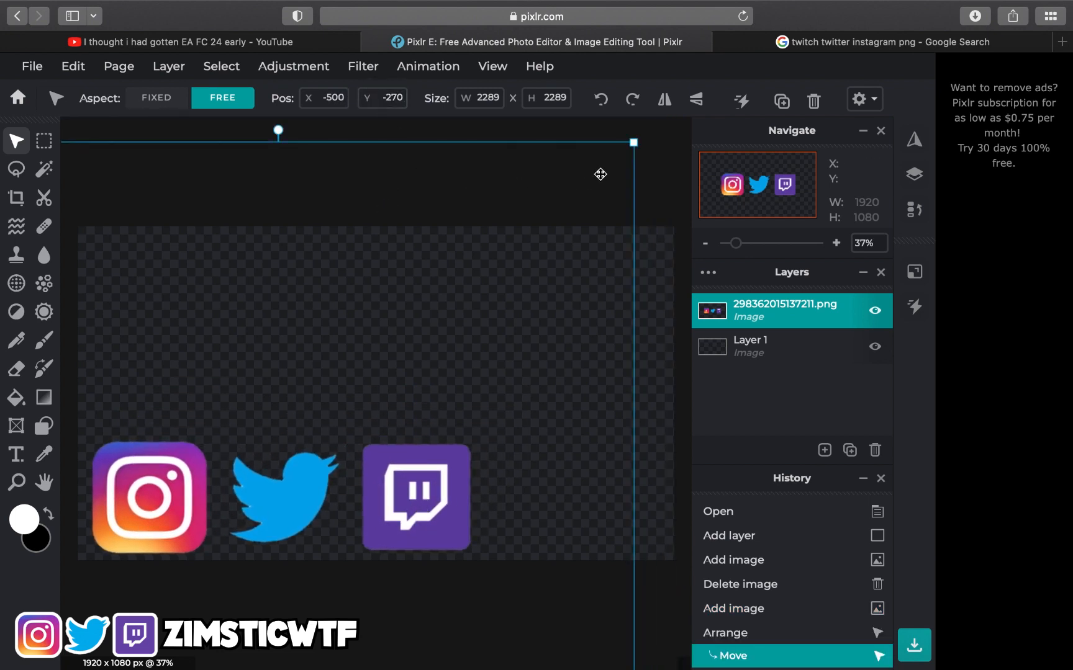
{"action": "left_click_drag", "start_coordinate": [636, 142], "coordinate": [332, 392]}
{"action": "left_click_drag", "start_coordinate": [244, 483], "coordinate": [493, 227]}
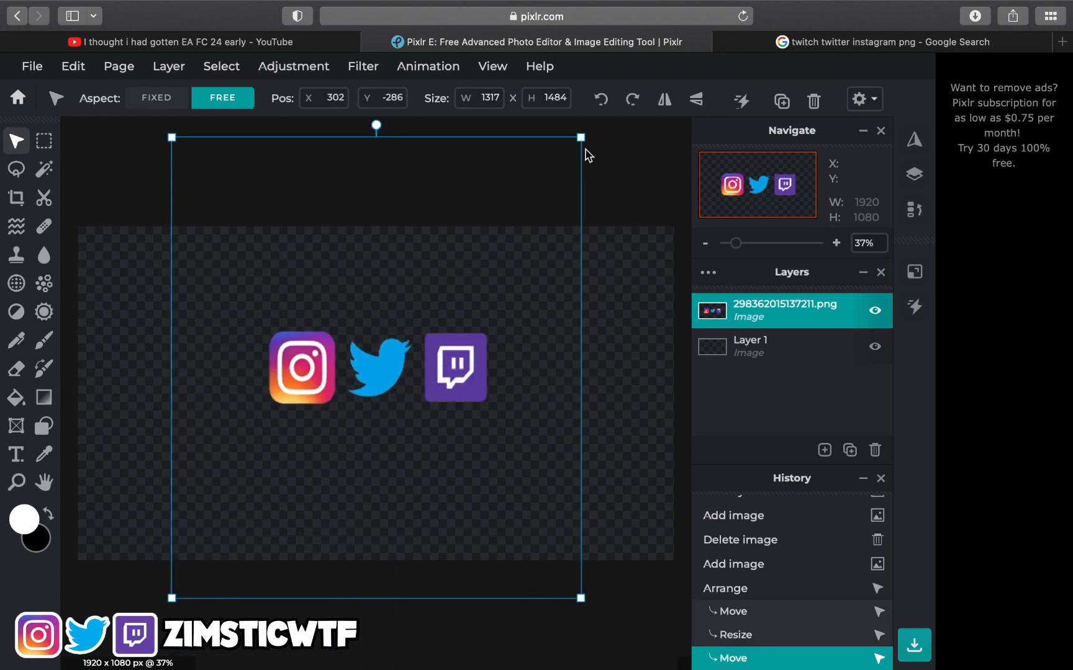
{"action": "left_click_drag", "start_coordinate": [580, 139], "coordinate": [329, 444]}
{"action": "left_click_drag", "start_coordinate": [280, 506], "coordinate": [147, 541]}
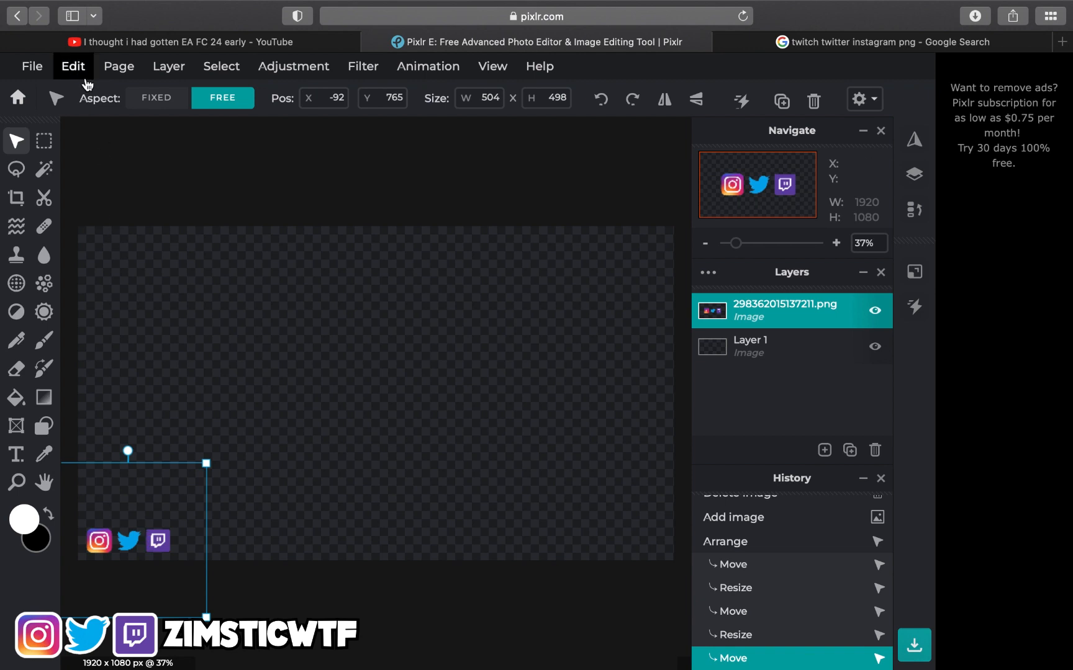
Apply a black stroke of size 5 around the social media icons and deselect the layer.
{"action": "left_click", "coordinate": [73, 66]}
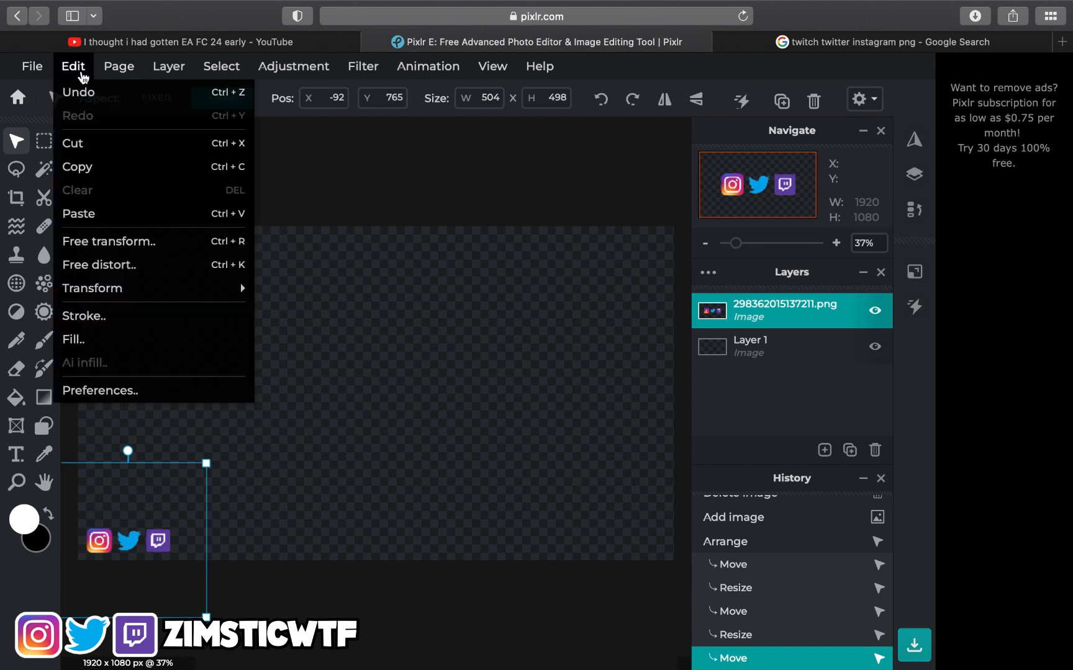
{"action": "left_click", "coordinate": [146, 318]}
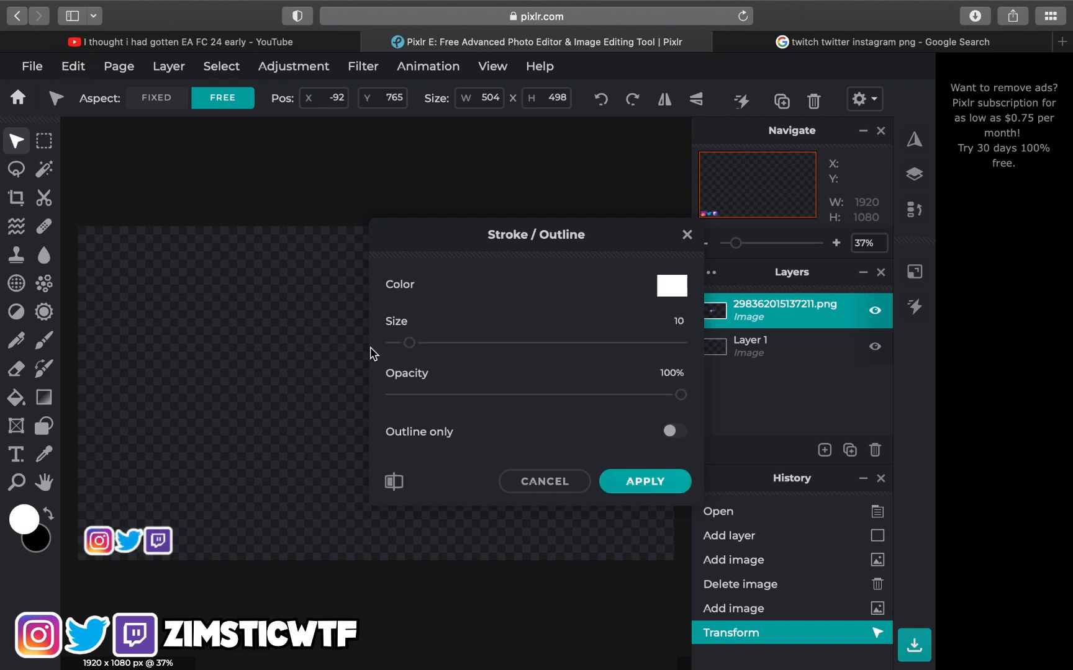
{"action": "left_click_drag", "start_coordinate": [409, 345], "coordinate": [401, 347]}
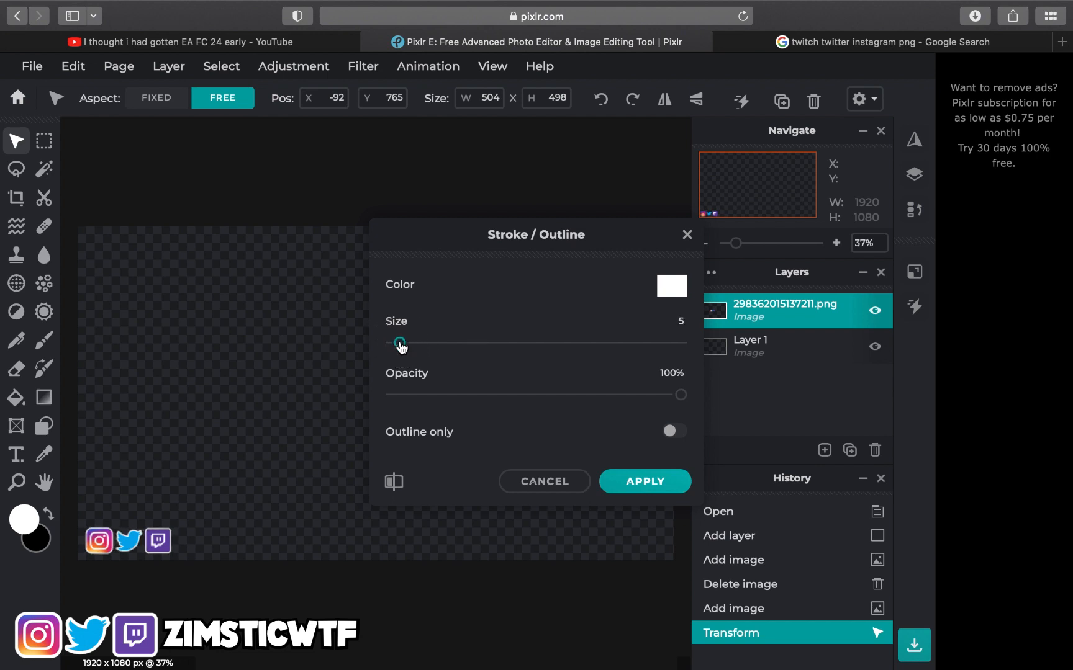
{"action": "left_click", "coordinate": [663, 292]}
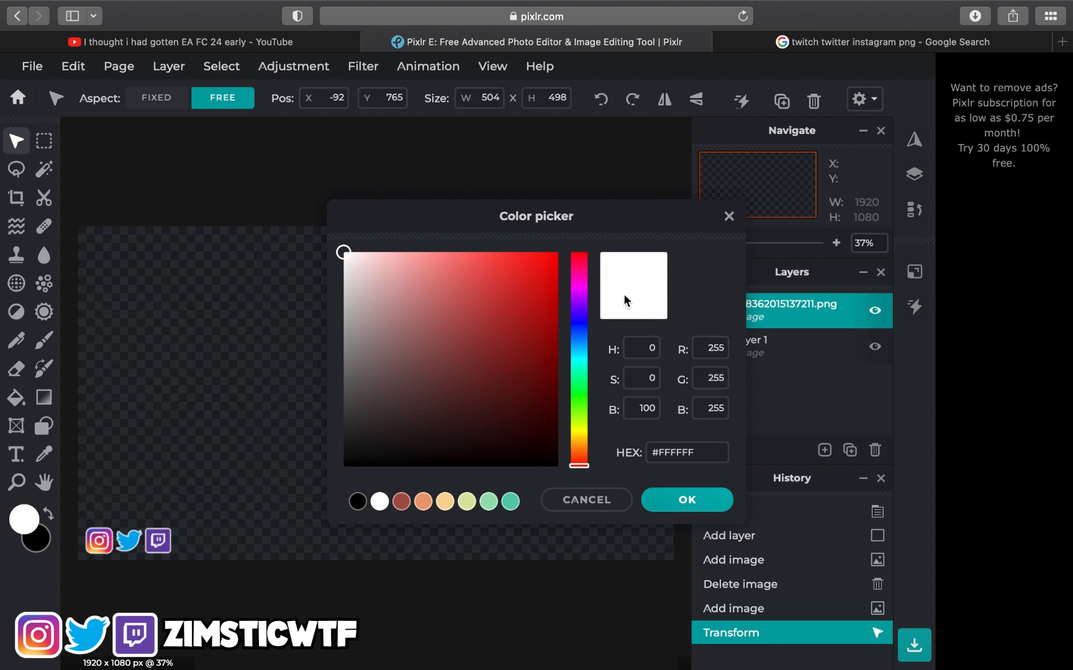
{"action": "left_click", "coordinate": [357, 501]}
{"action": "left_click", "coordinate": [686, 501]}
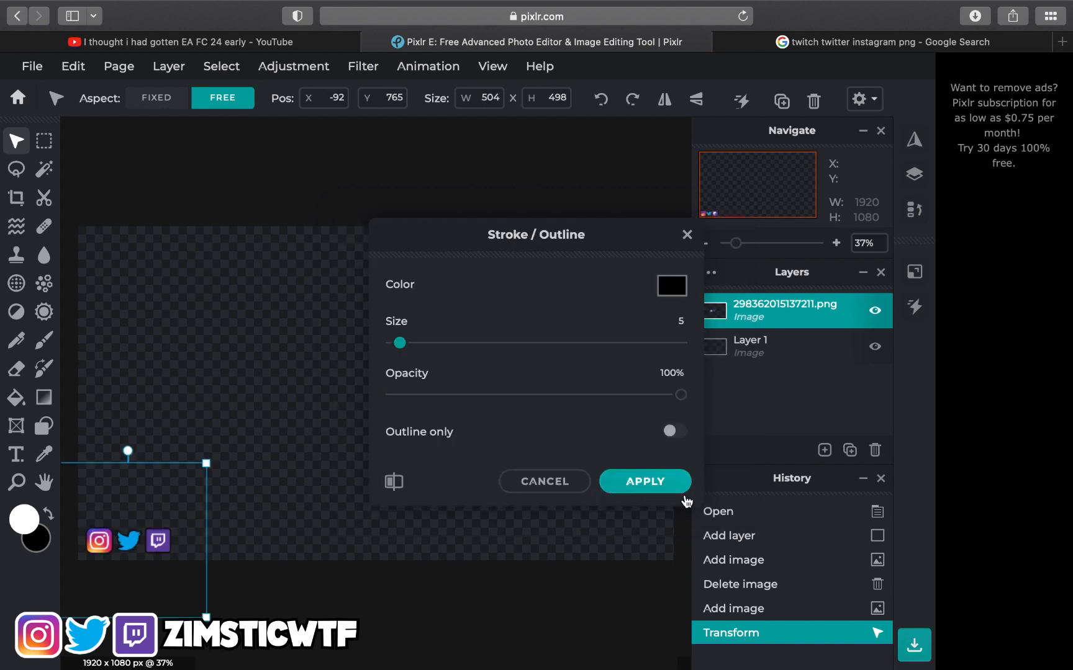
{"action": "left_click", "coordinate": [646, 482]}
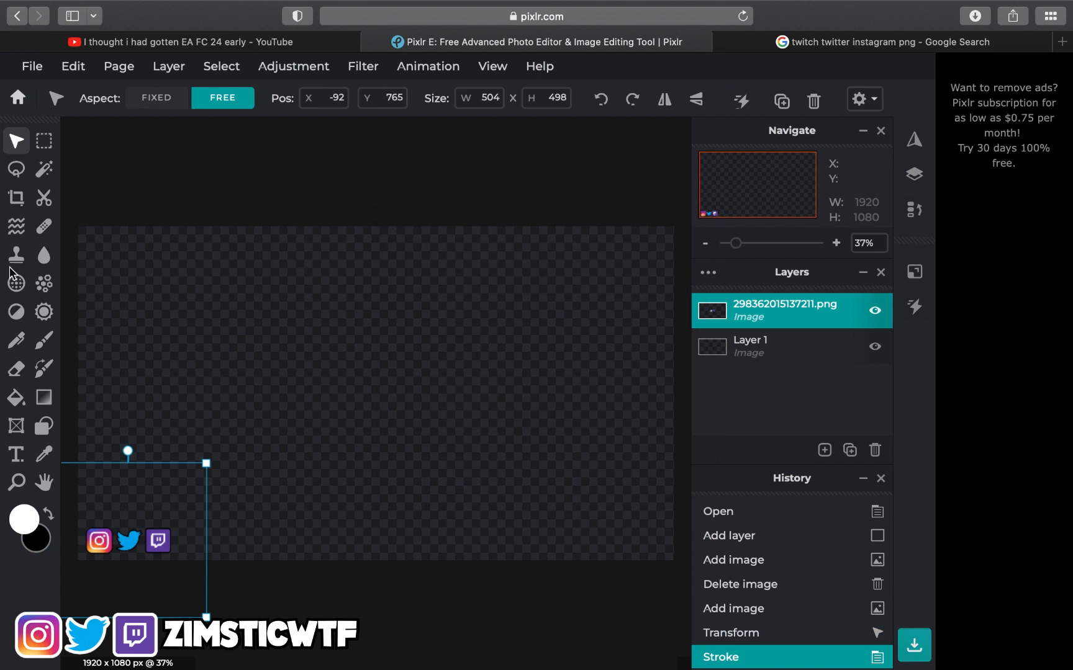
{"action": "left_click", "coordinate": [428, 410]}
Add a text layer to the canvas and set its font to Wozcott.
{"action": "left_click", "coordinate": [824, 452]}
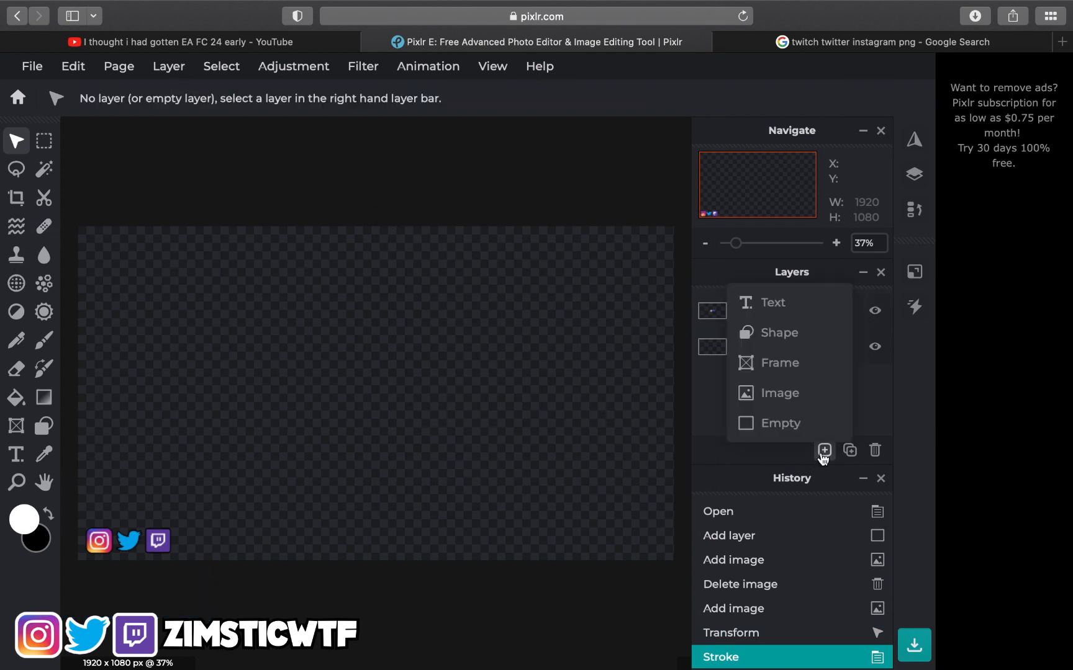
{"action": "left_click", "coordinate": [776, 306]}
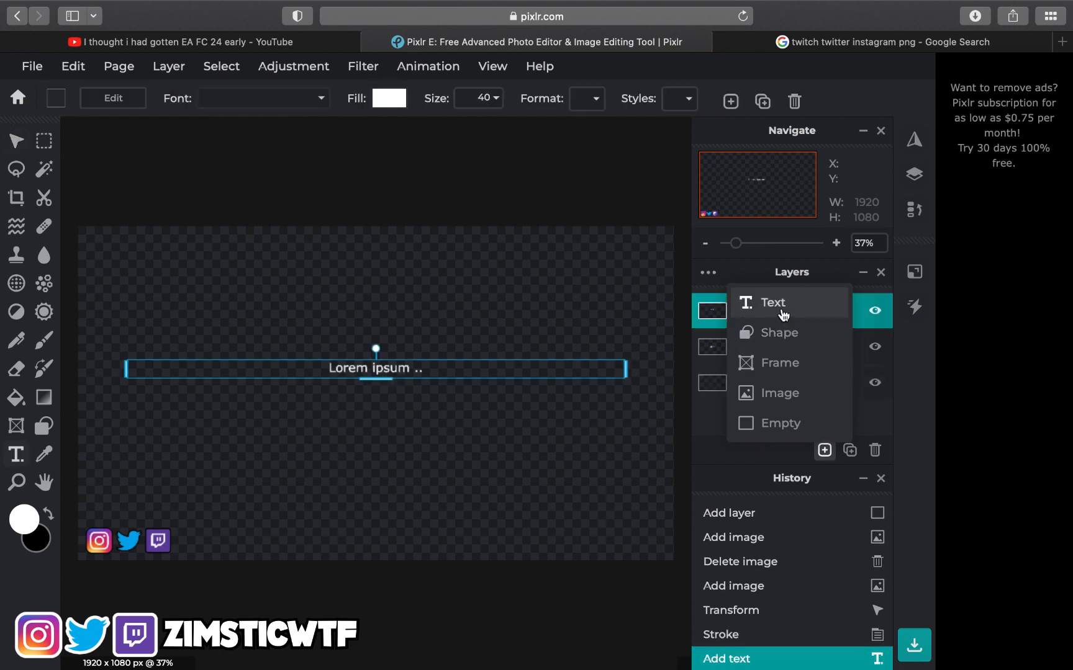
{"action": "double_click", "coordinate": [386, 370]}
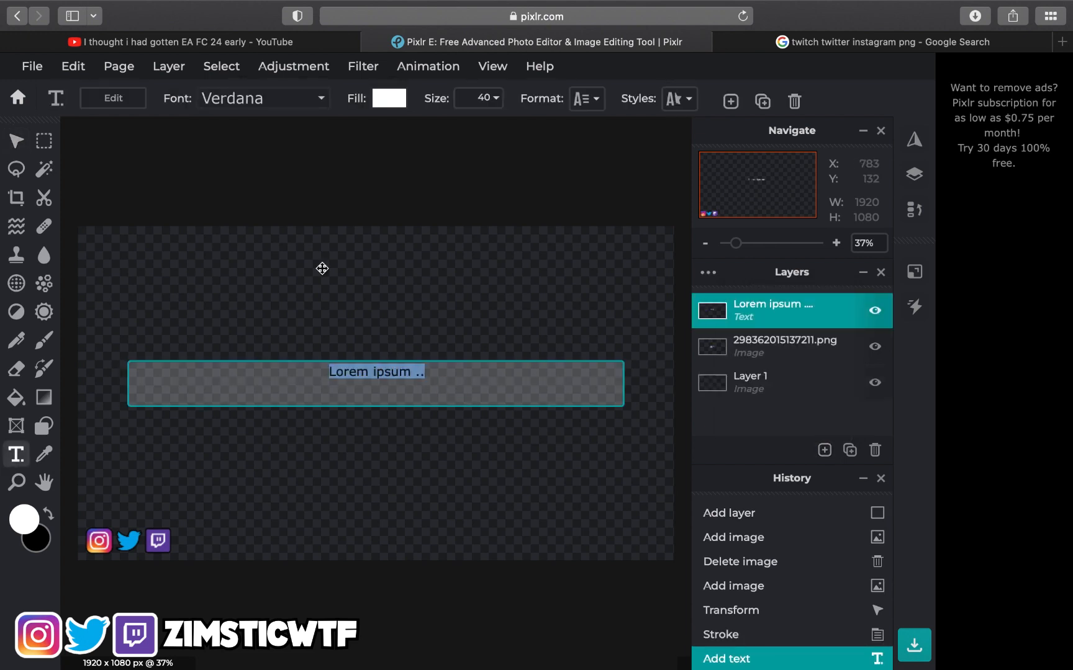
{"action": "left_click", "coordinate": [271, 104]}
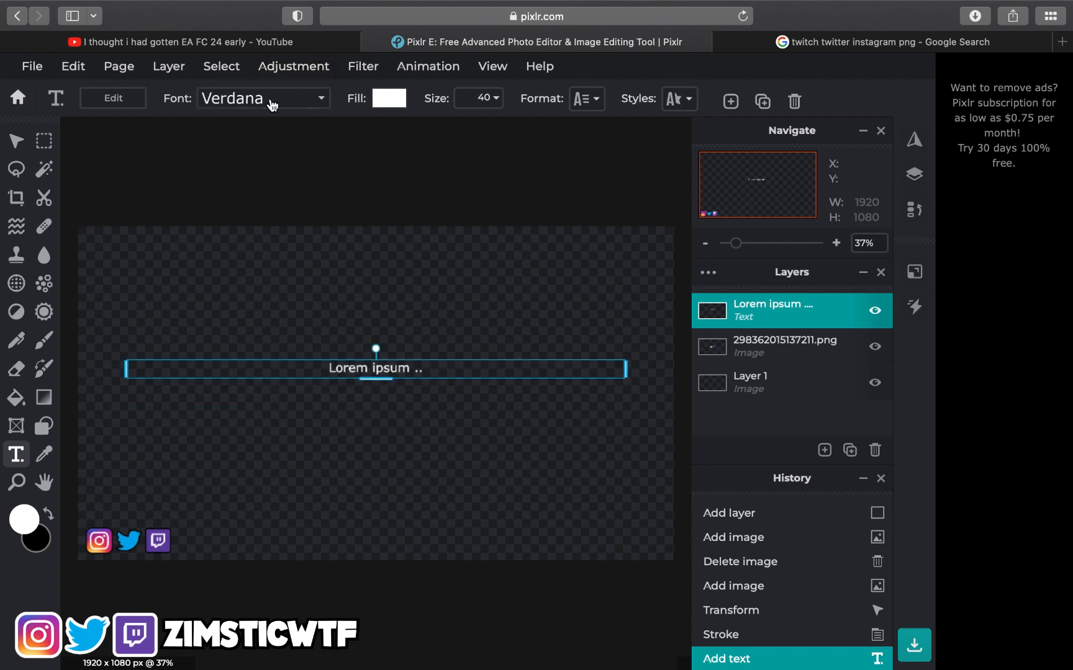
{"action": "left_click", "coordinate": [319, 103]}
{"action": "left_click", "coordinate": [281, 175]}
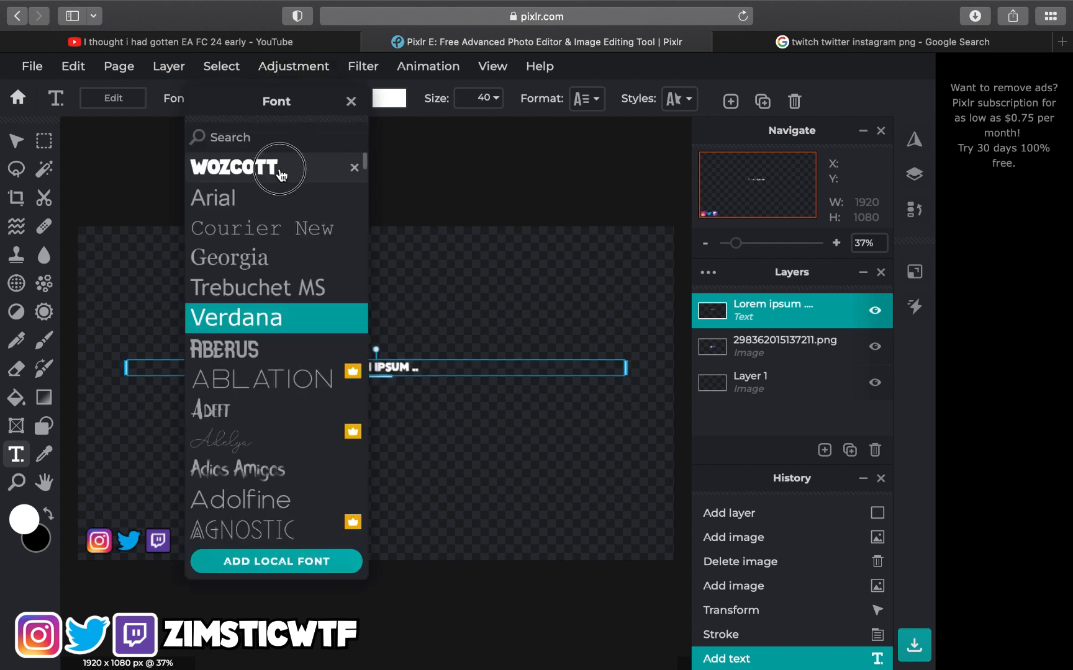
Replace the placeholder text with "ZimsticWTf".
{"action": "double_click", "coordinate": [396, 370]}
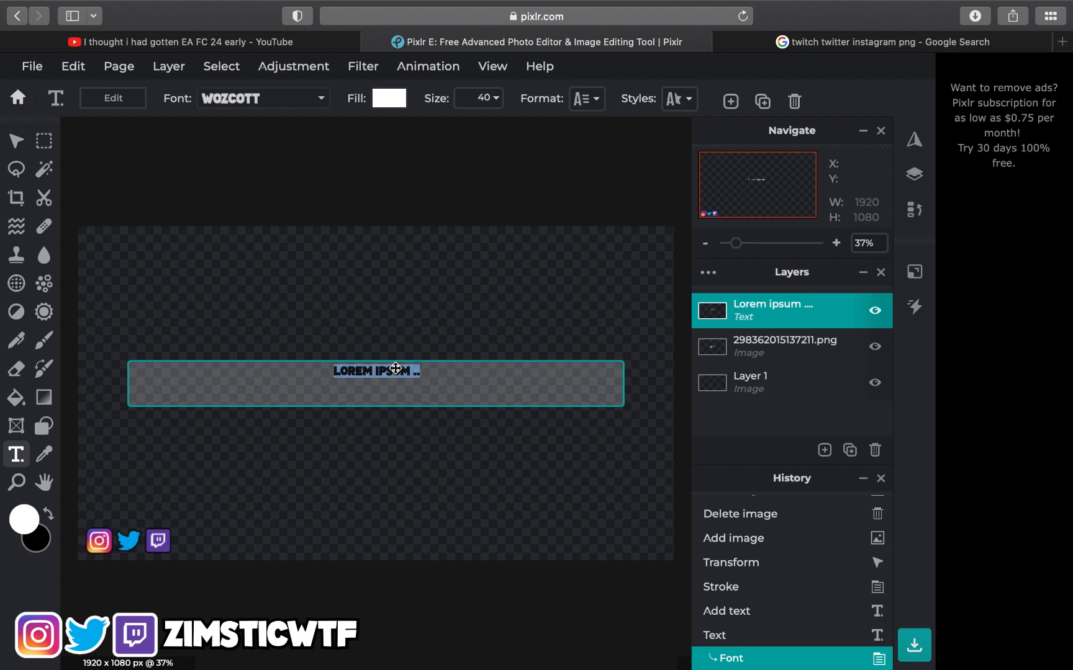
{"action": "type", "text": "ZIM"}
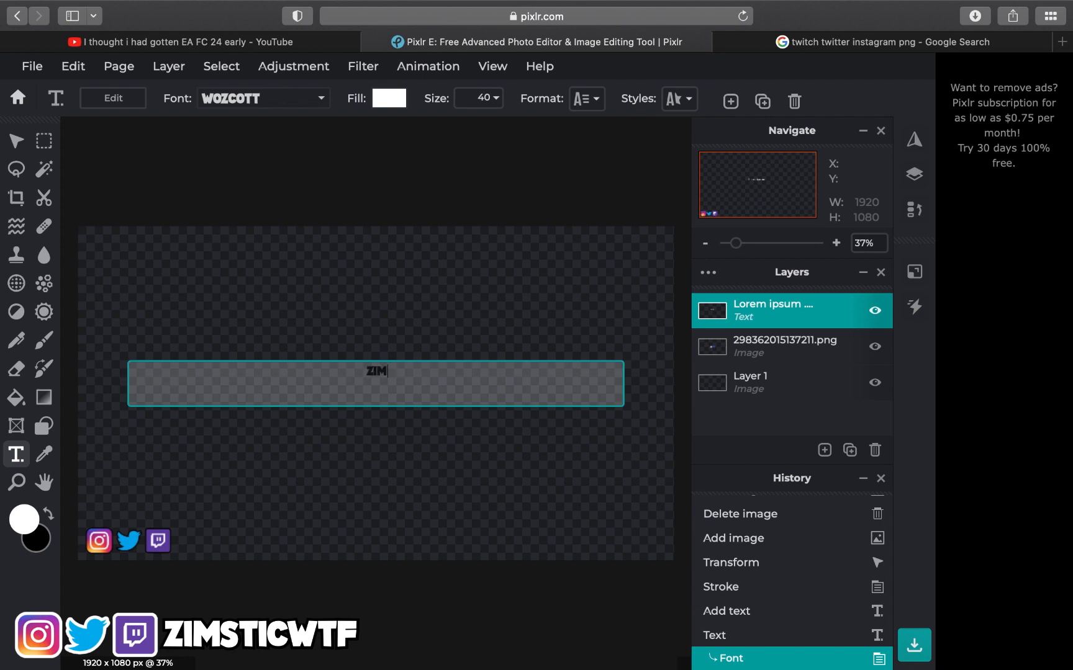
{"action": "type", "text": "sticWTf"}
{"action": "left_click", "coordinate": [455, 310]}
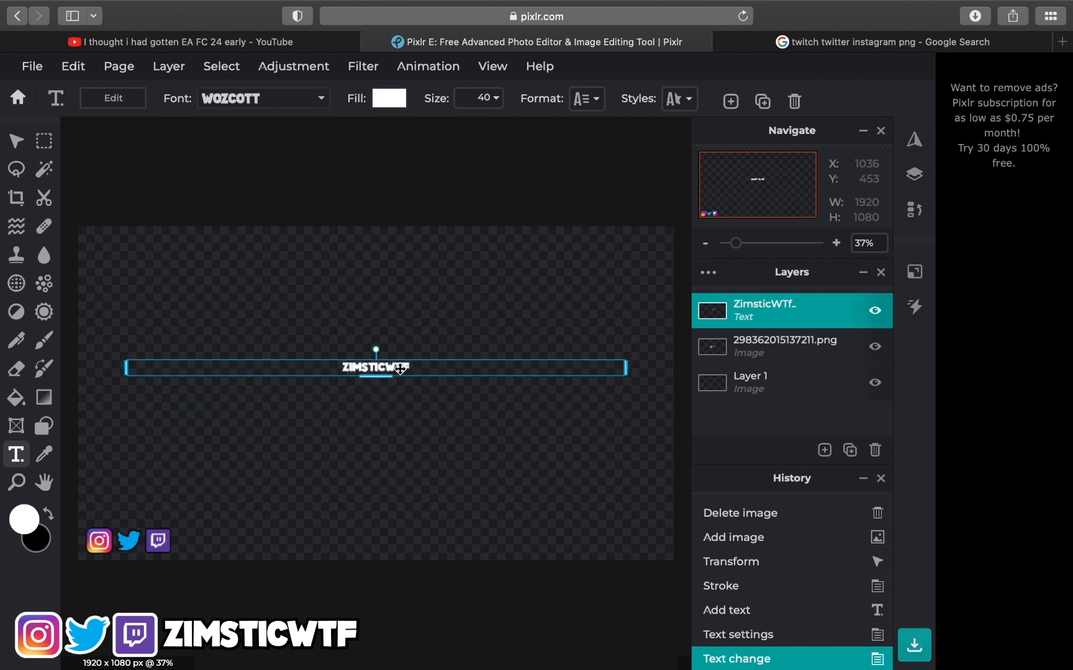
Set the text size to 80 and position the text just right of the Twitch icon.
{"action": "left_click_drag", "start_coordinate": [398, 367], "coordinate": [236, 540]}
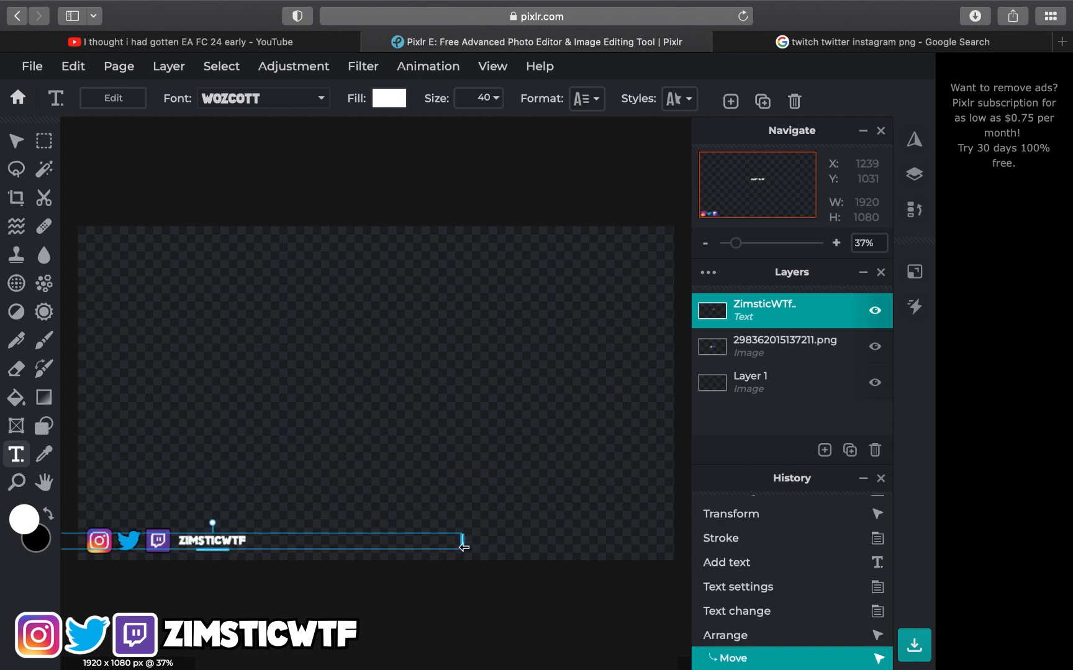
{"action": "left_click_drag", "start_coordinate": [464, 544], "coordinate": [495, 544]}
{"action": "left_click", "coordinate": [497, 99]}
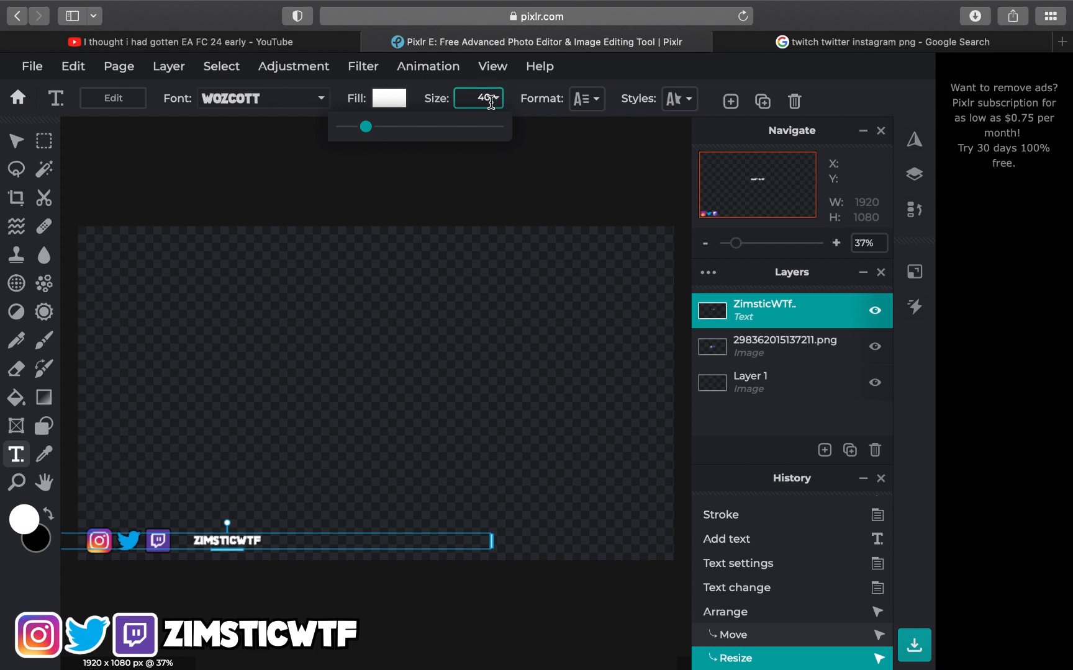
{"action": "left_click_drag", "start_coordinate": [369, 128], "coordinate": [392, 127]}
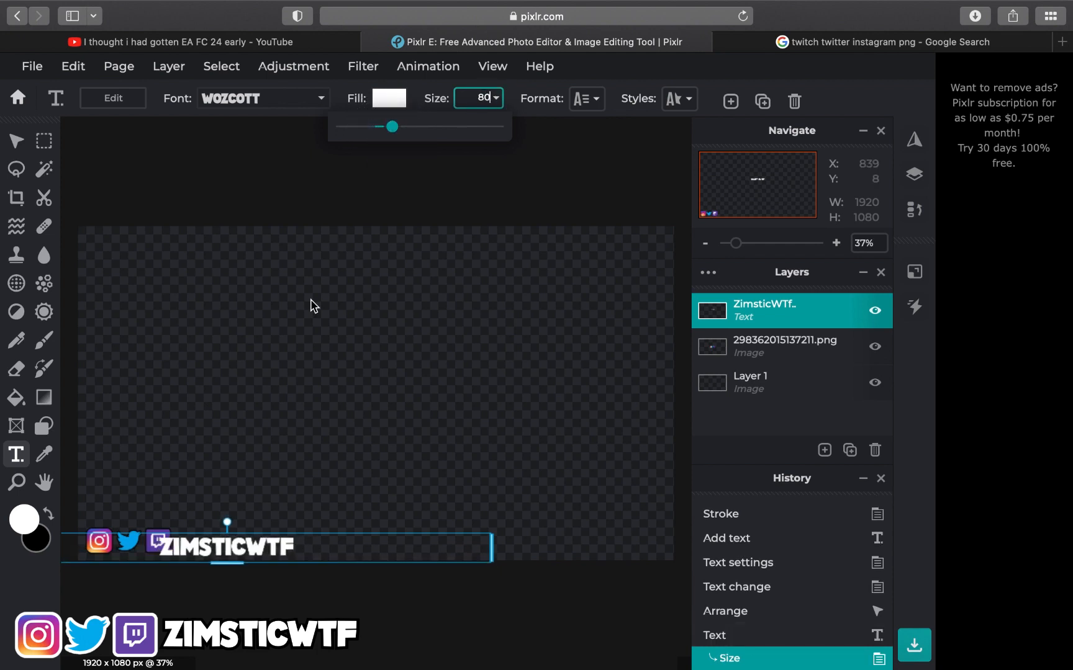
{"action": "left_click", "coordinate": [251, 535]}
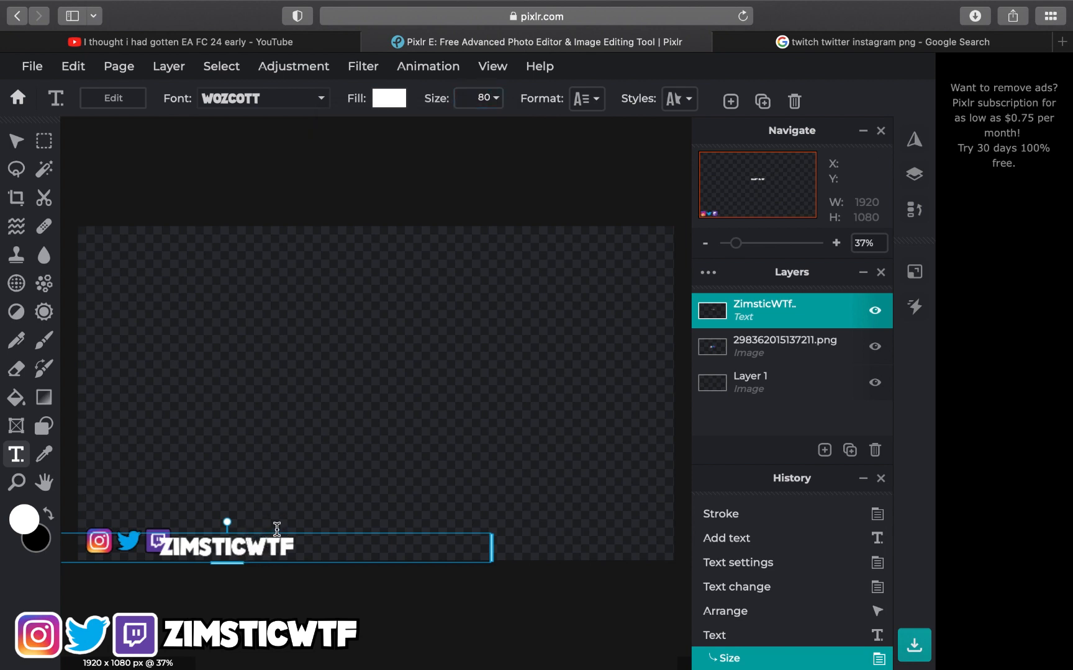
{"action": "left_click_drag", "start_coordinate": [229, 545], "coordinate": [248, 539]}
{"action": "left_click", "coordinate": [303, 594]}
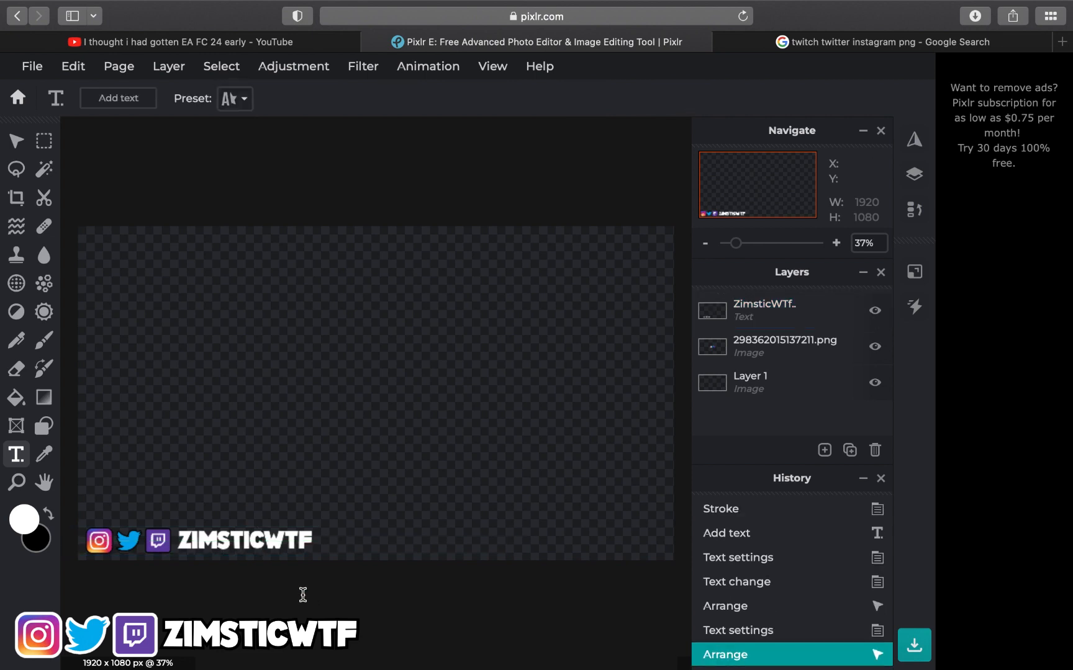
Select the channel name text and set its solid fill color to the near-white #FFFDFD.
{"action": "left_click", "coordinate": [275, 535]}
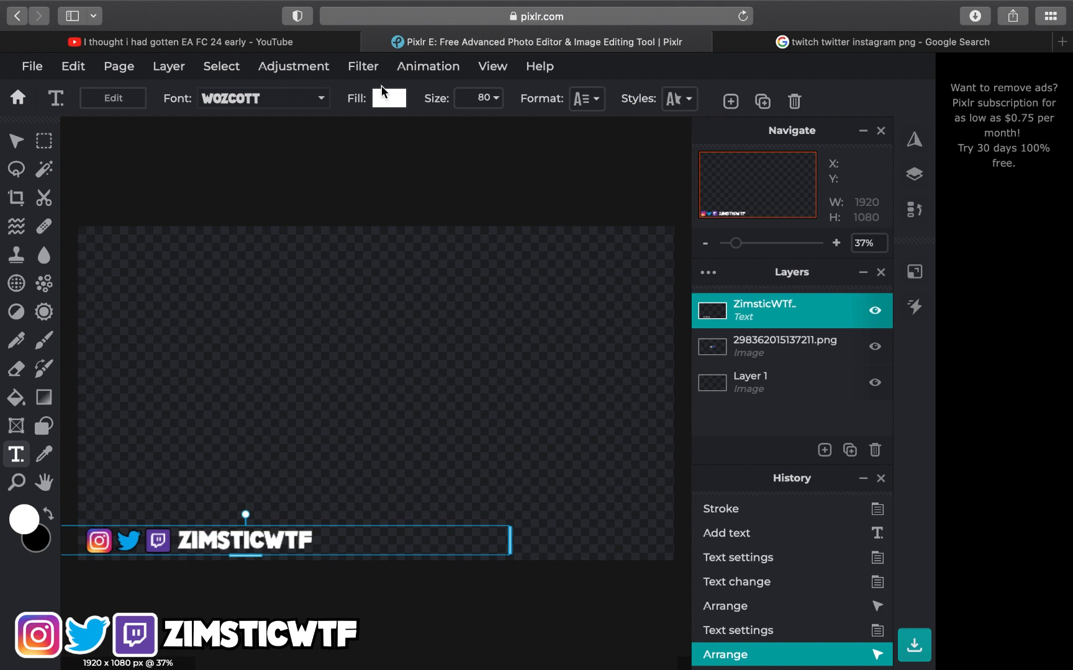
{"action": "left_click", "coordinate": [384, 101]}
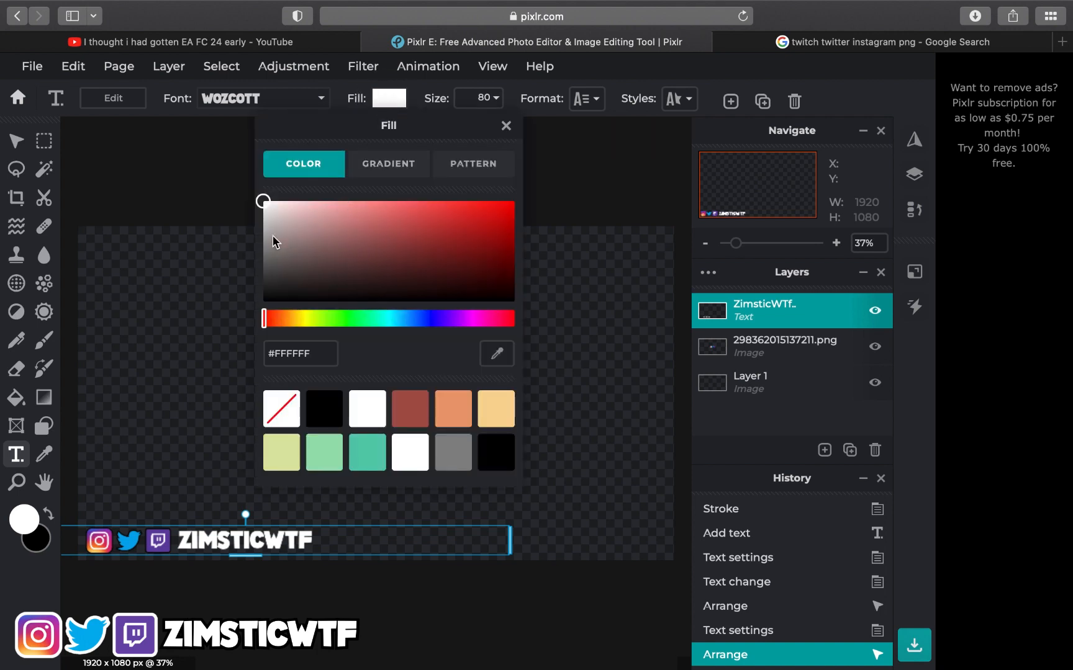
{"action": "left_click", "coordinate": [270, 207]}
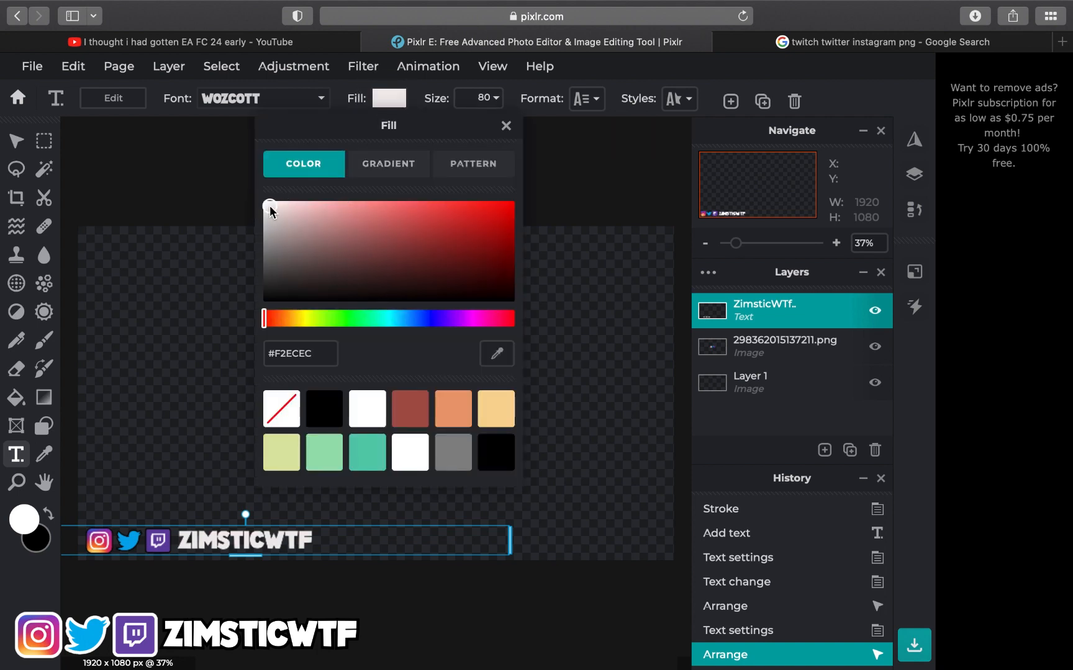
{"action": "mouse_move", "coordinate": [270, 209]}
{"action": "left_mouse_down"}
{"action": "mouse_move", "coordinate": [279, 294]}
{"action": "mouse_move", "coordinate": [280, 228]}
{"action": "mouse_move", "coordinate": [265, 204]}
{"action": "left_mouse_up"}
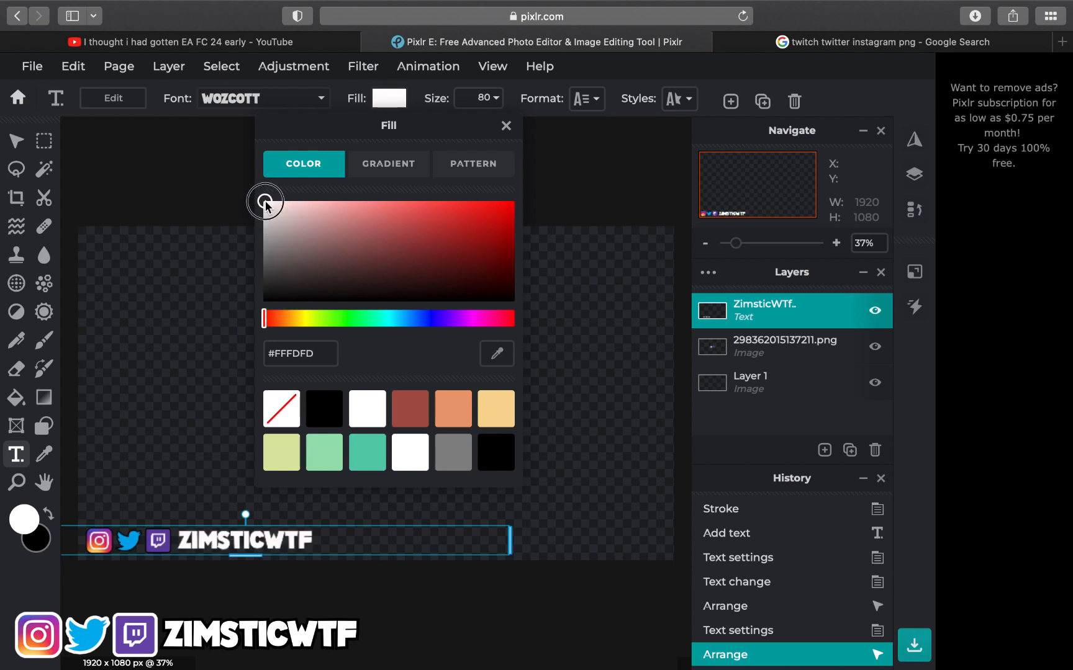
Try the white-to-black and dark transparent gradient presets as the channel name's fill, and clear the gradient.
{"action": "left_click", "coordinate": [384, 165]}
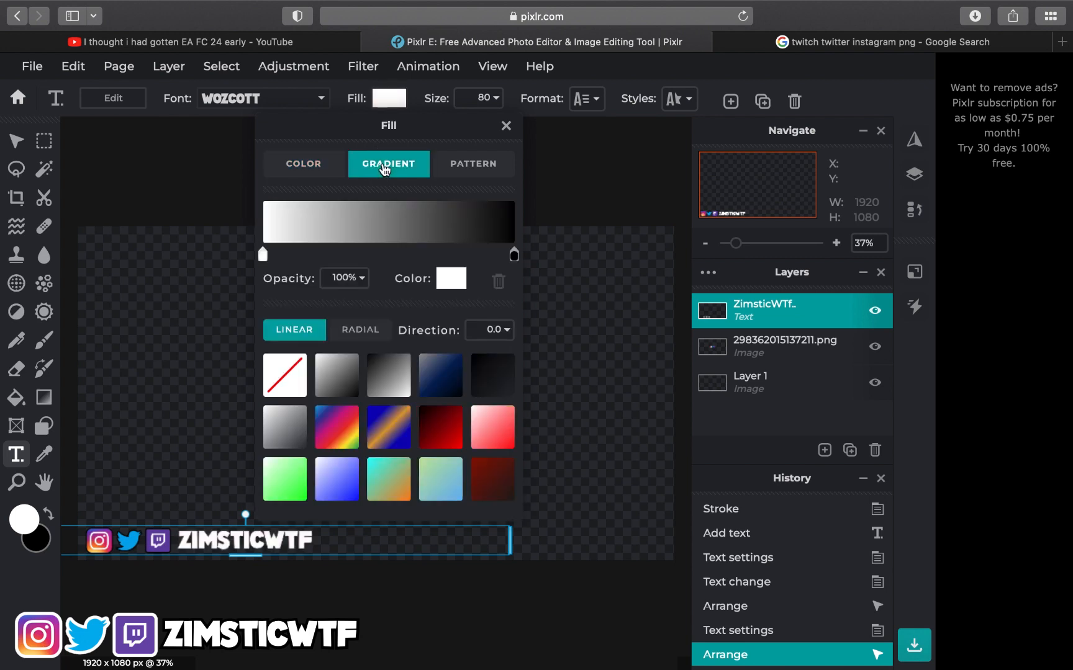
{"action": "left_click", "coordinate": [323, 395]}
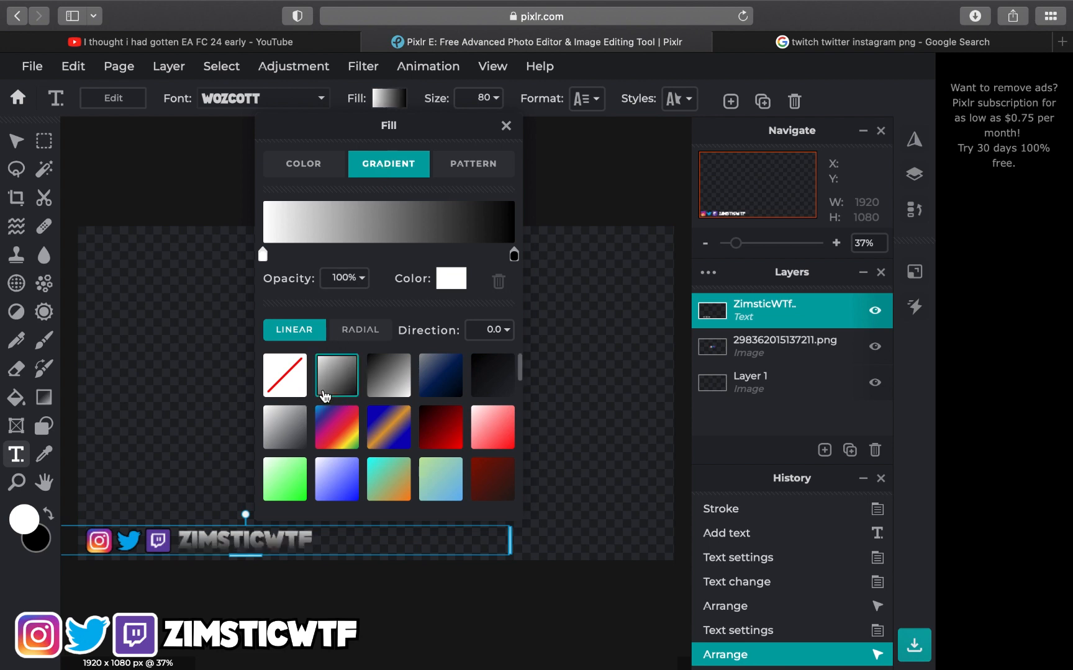
{"action": "left_click", "coordinate": [287, 390]}
{"action": "left_click", "coordinate": [486, 390]}
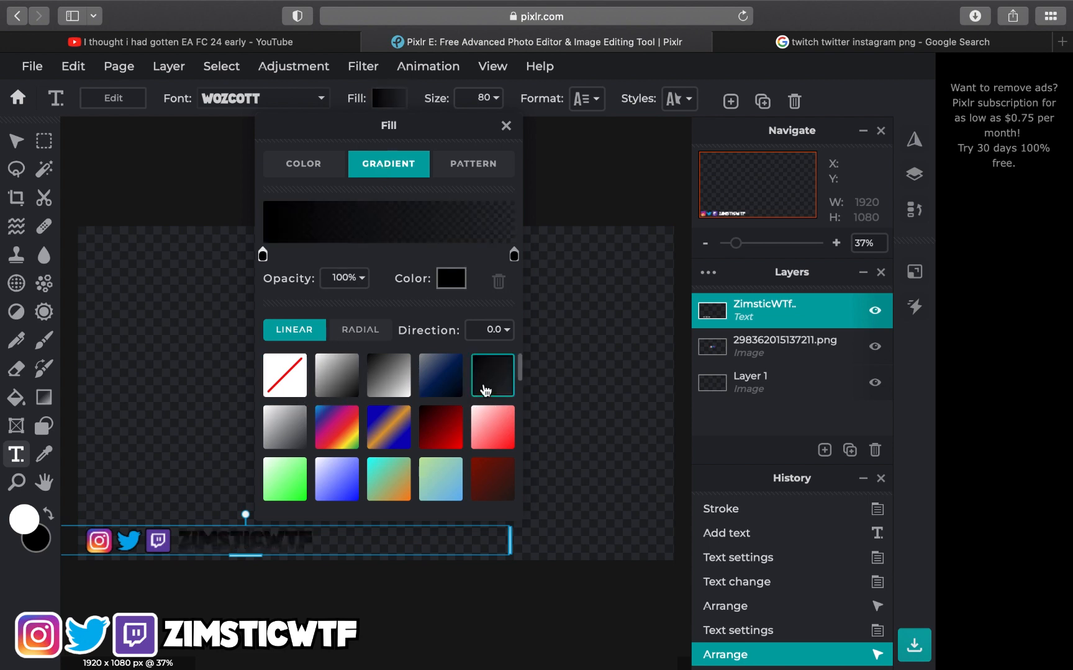
{"action": "left_click", "coordinate": [287, 384]}
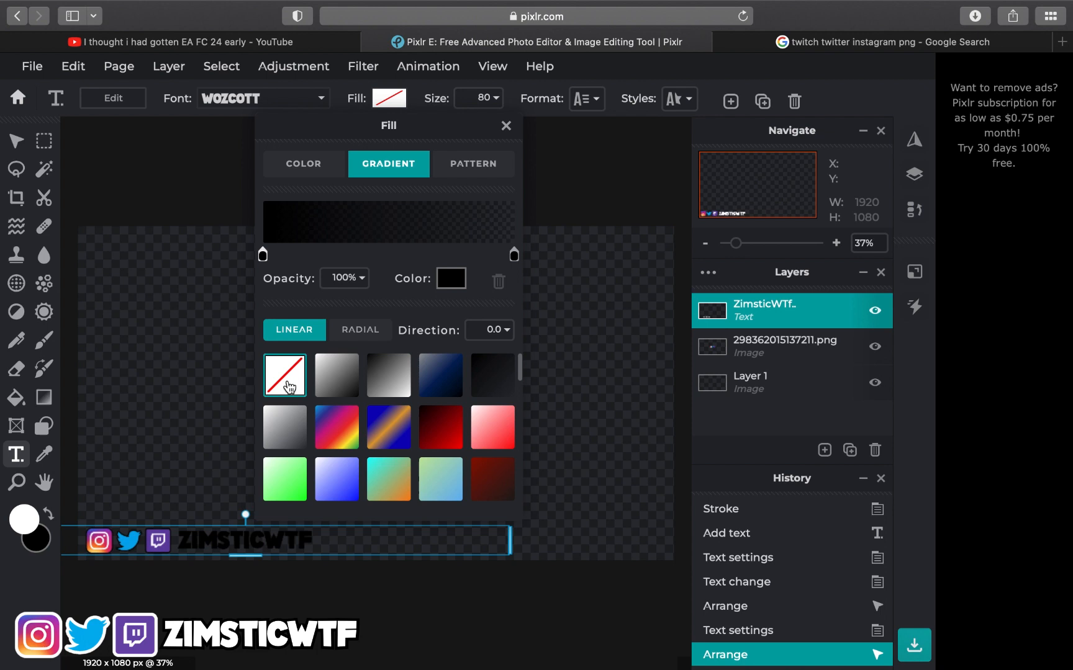
Switch the channel name's fill back to a solid white color and deselect the text.
{"action": "left_click", "coordinate": [327, 169]}
{"action": "left_click", "coordinate": [285, 266]}
{"action": "left_click_drag", "start_coordinate": [286, 265], "coordinate": [203, 199]}
{"action": "left_click", "coordinate": [185, 198]}
{"action": "left_click", "coordinate": [176, 477]}
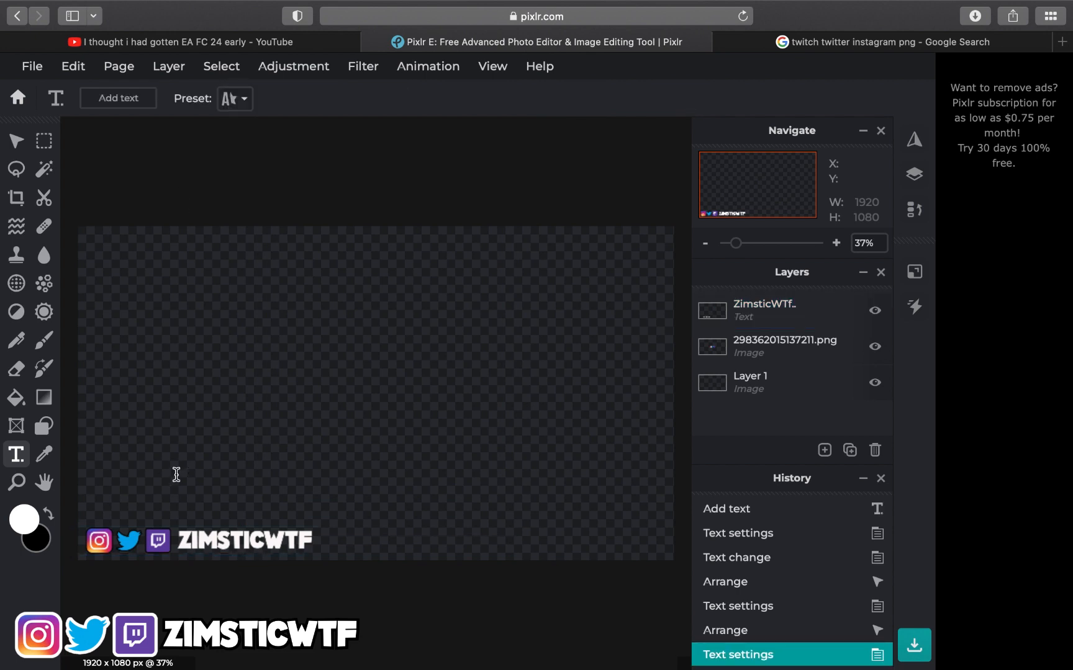
Nudge the channel name very slightly toward the Twitch icon and deselect it.
{"action": "left_click", "coordinate": [215, 538]}
{"action": "left_click_drag", "start_coordinate": [215, 538], "coordinate": [215, 537]}
{"action": "left_click", "coordinate": [250, 586]}
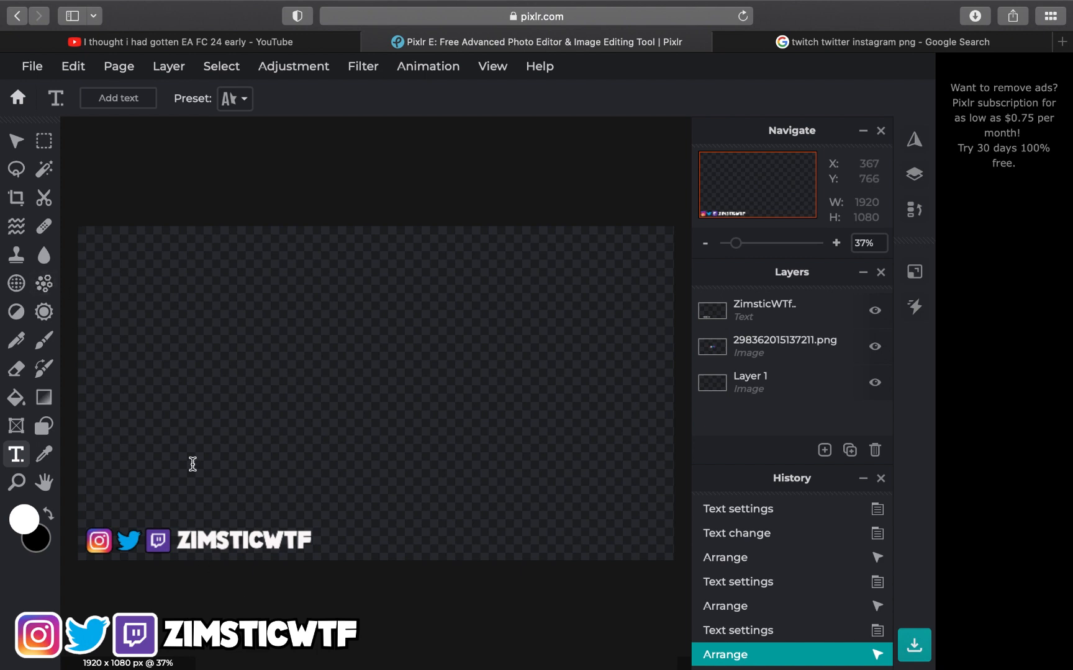
Quick export the finished overlay page as a PNG.
{"action": "left_click", "coordinate": [31, 68]}
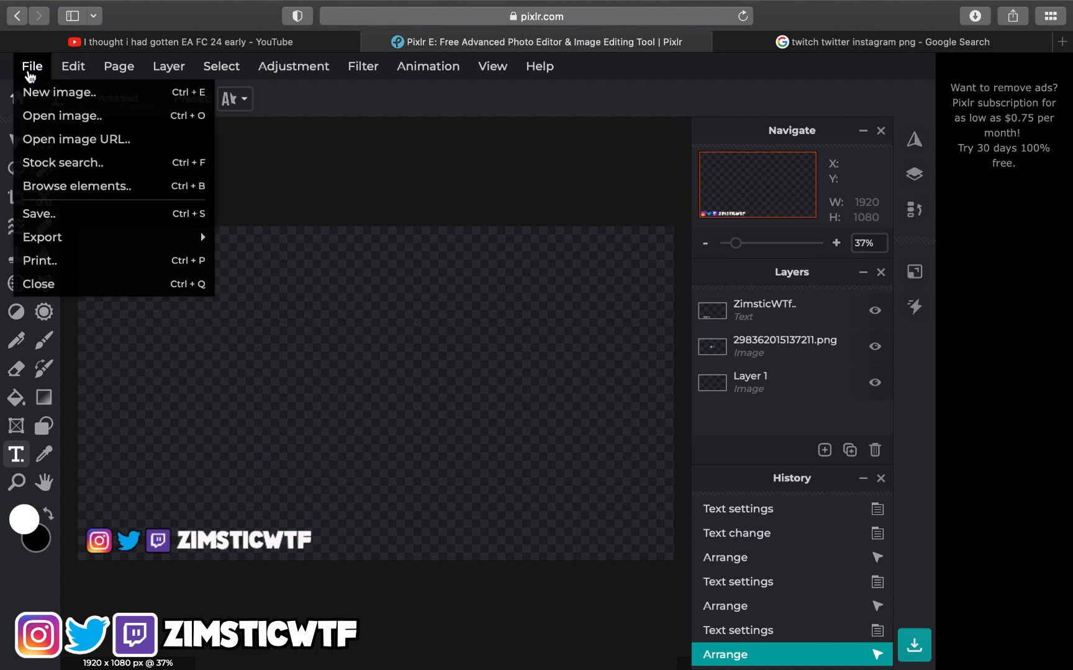
{"action": "mouse_move", "coordinate": [153, 248]}
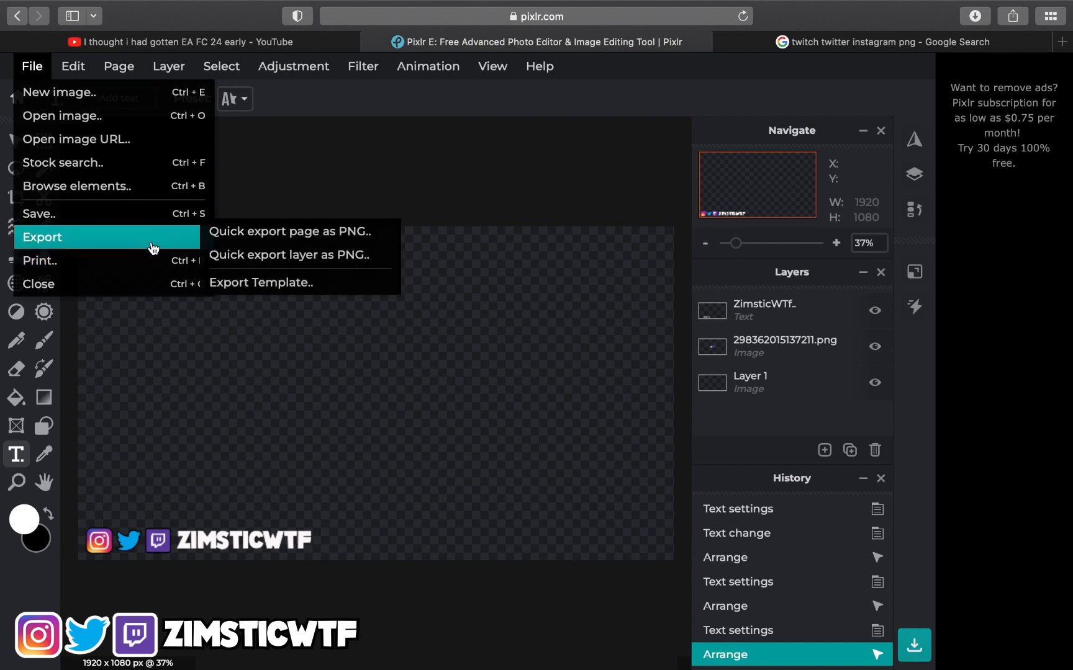
{"action": "left_click", "coordinate": [259, 234]}
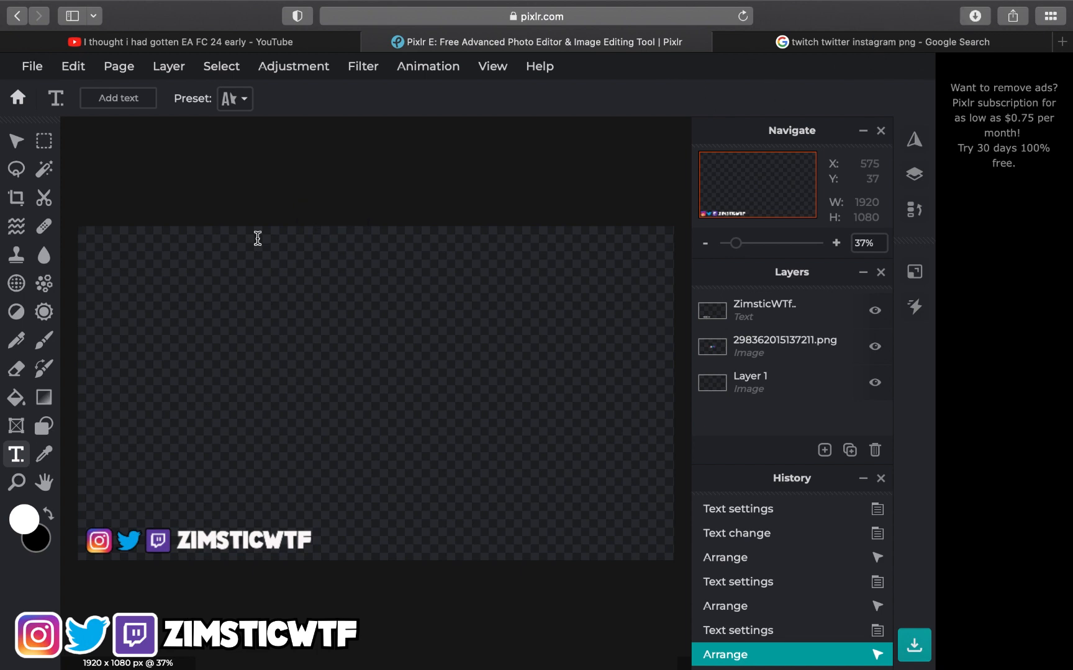